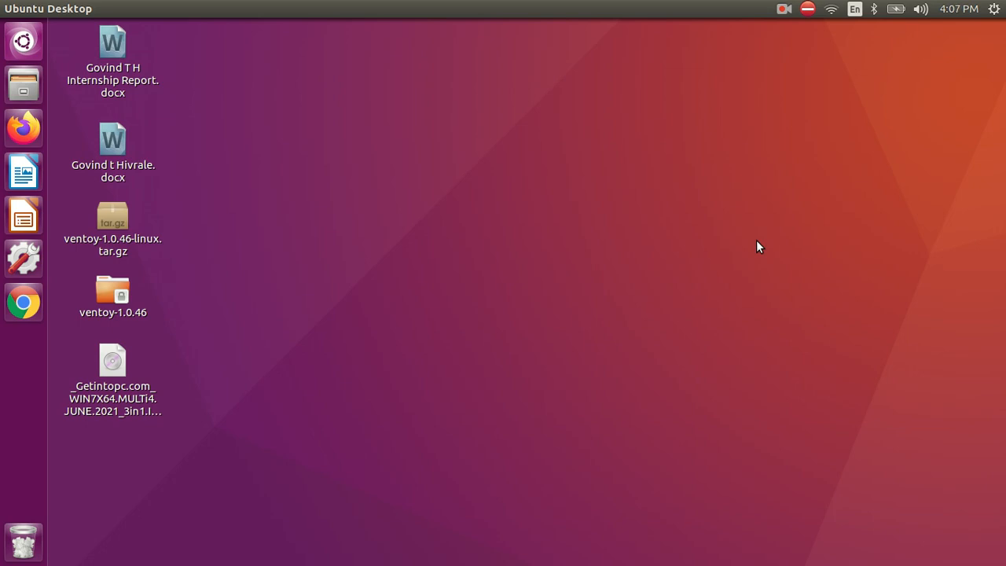
In Firefox, search 'aws free tier account' and open Create a Free Account on the AWS Free Tier page
click(26, 119)
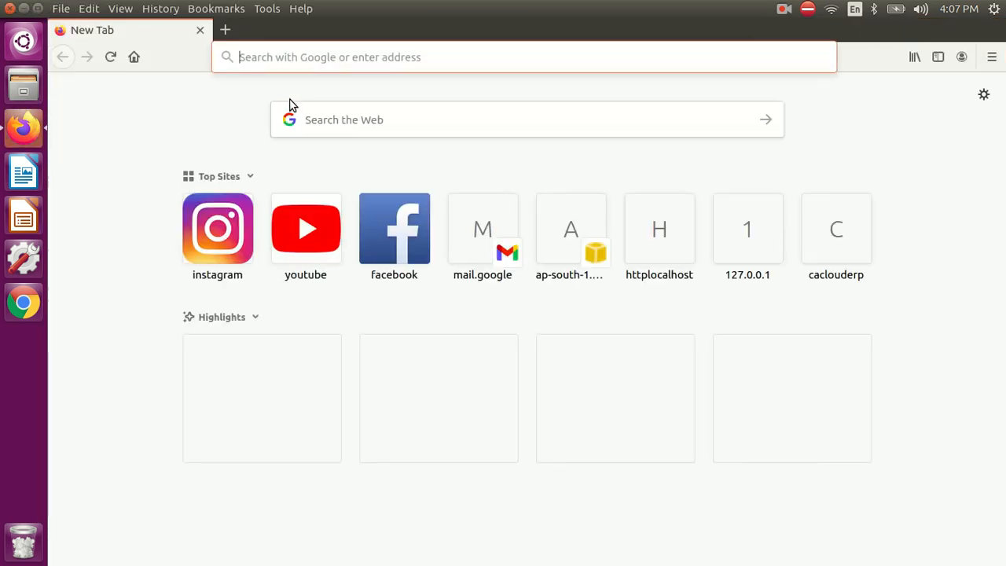
text(aws)
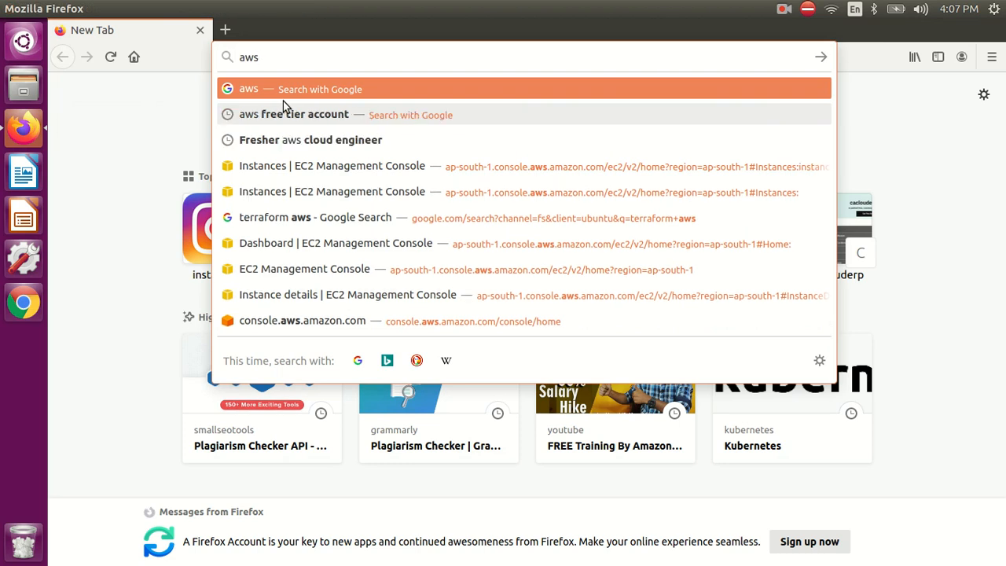
key(Down)
key(Return)
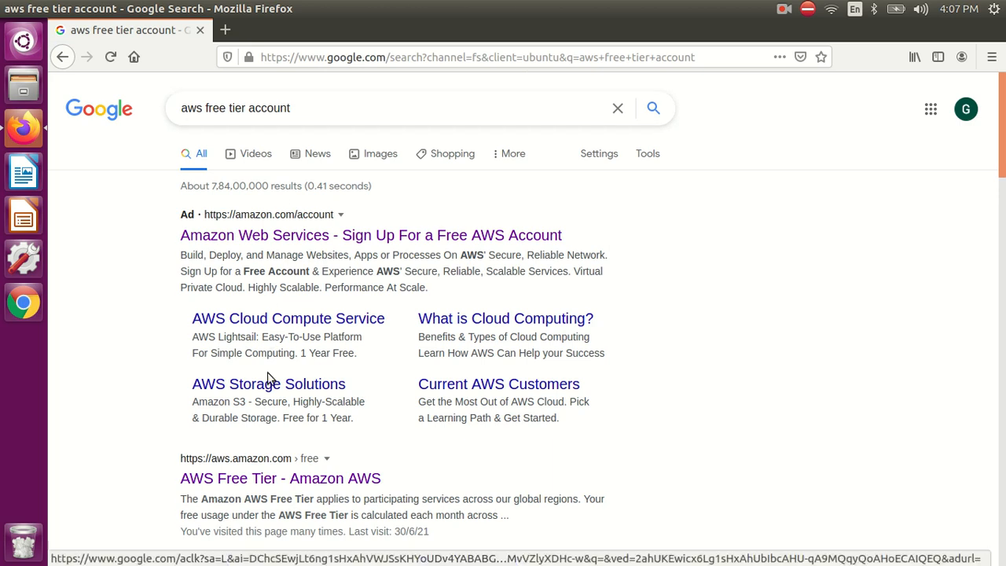
click(225, 479)
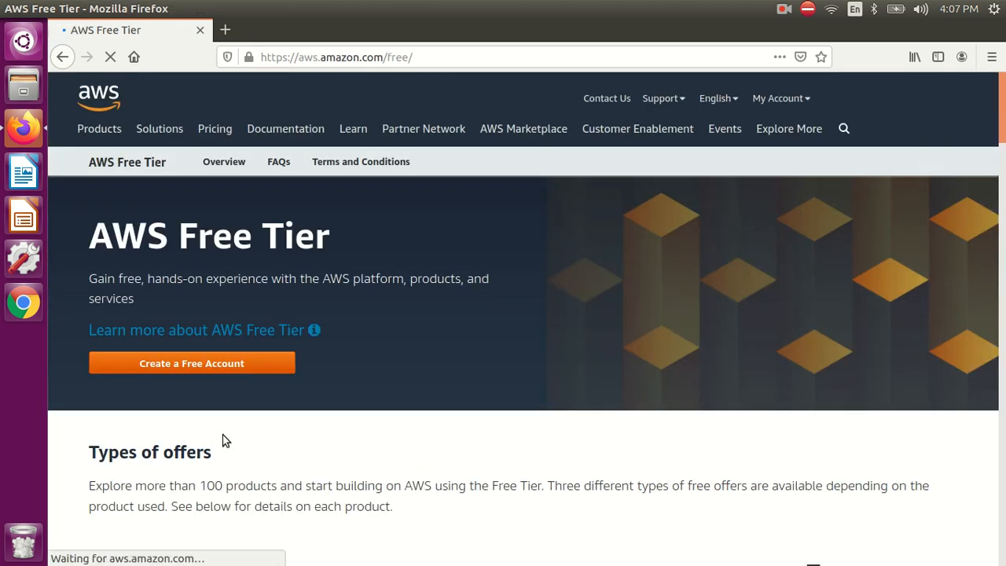
click(163, 364)
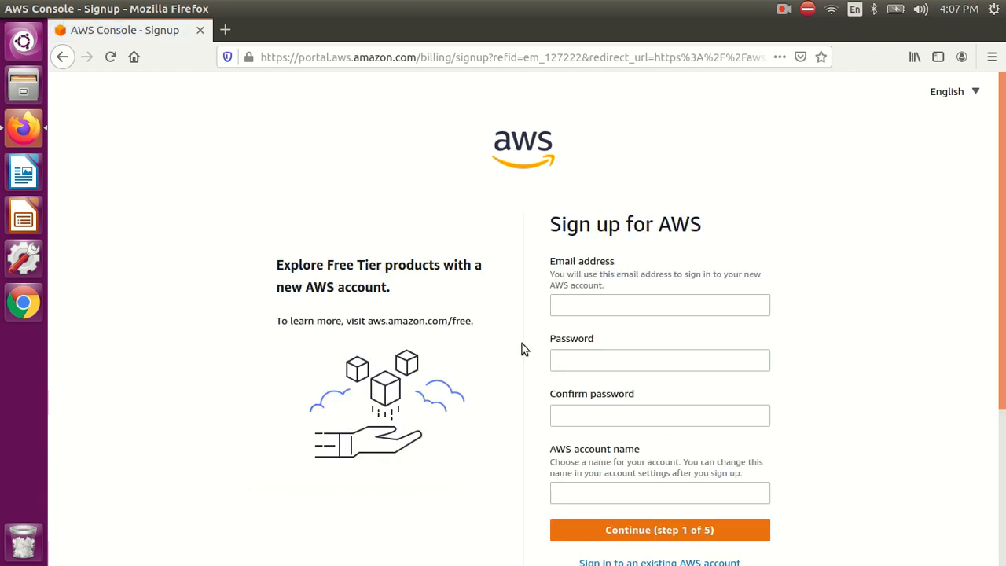
Enter the sign-up e-mail address, a password and its confirmation, and an account name, then continue
click(580, 304)
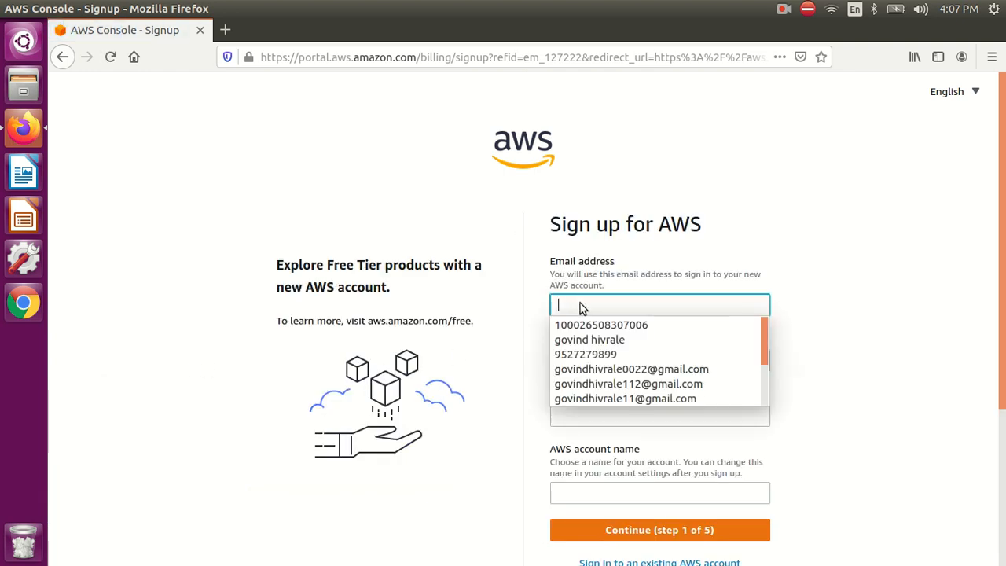
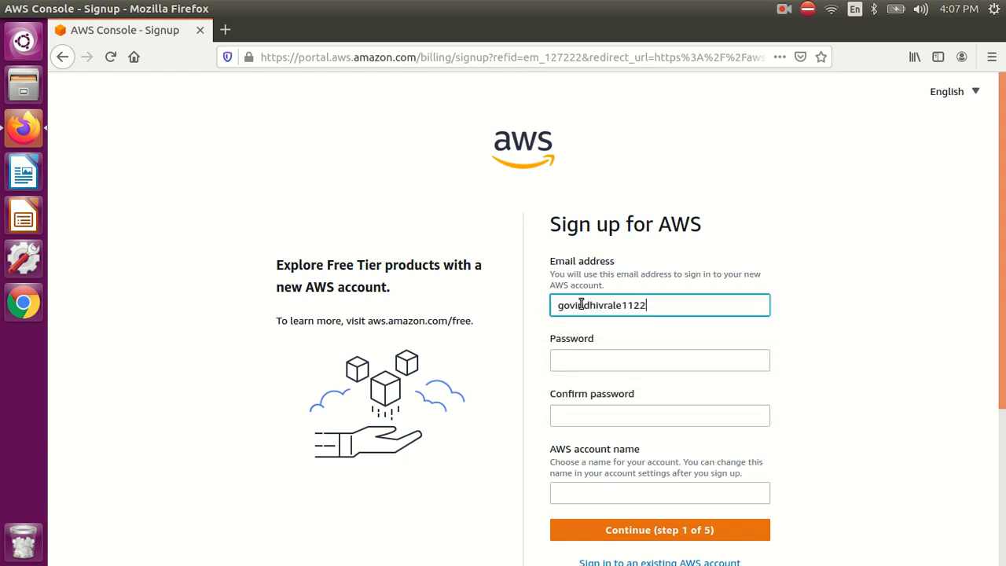
key(Tab)
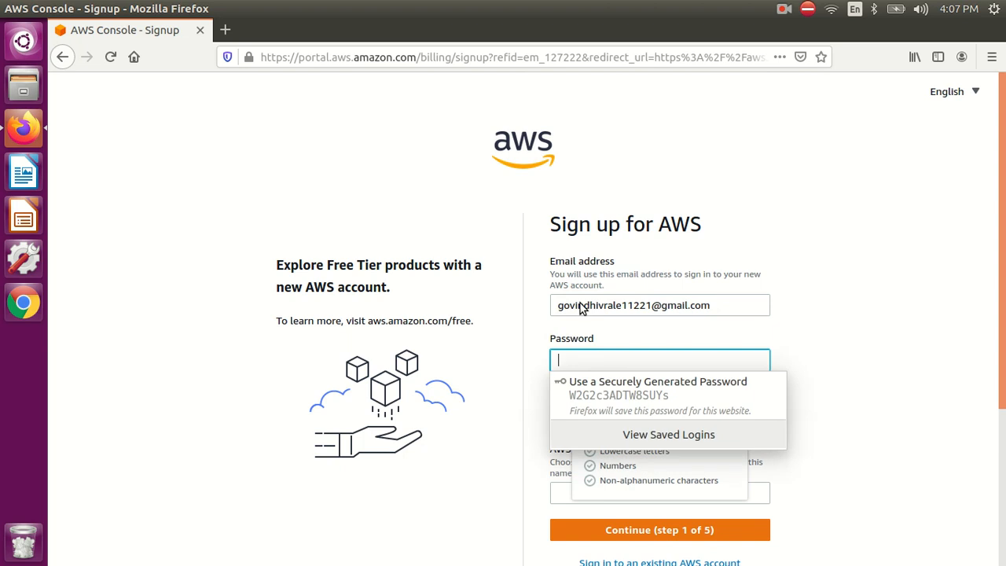
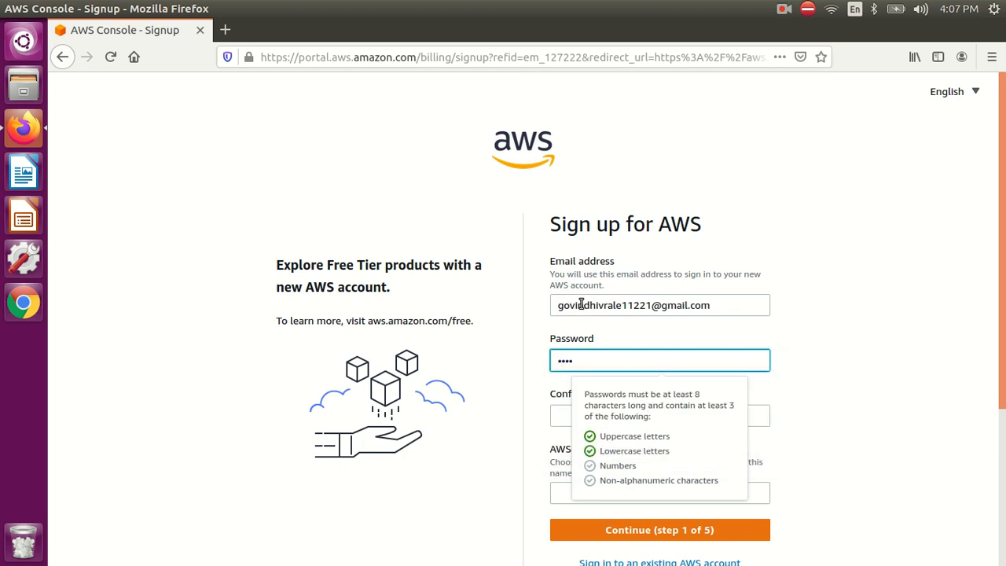
key(BackSpace)
key(BackSpace)
key(BackSpace)
key(BackSpace)
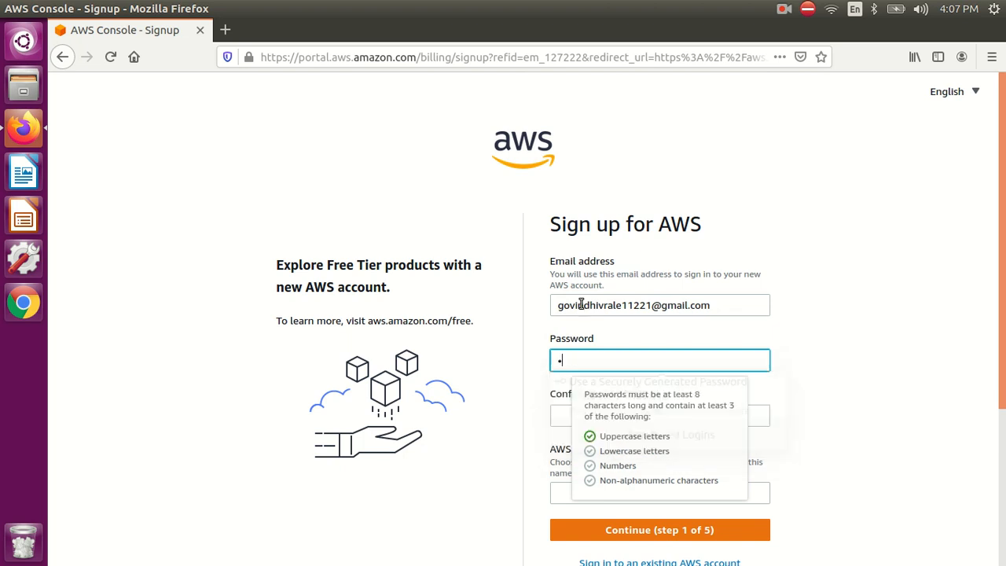
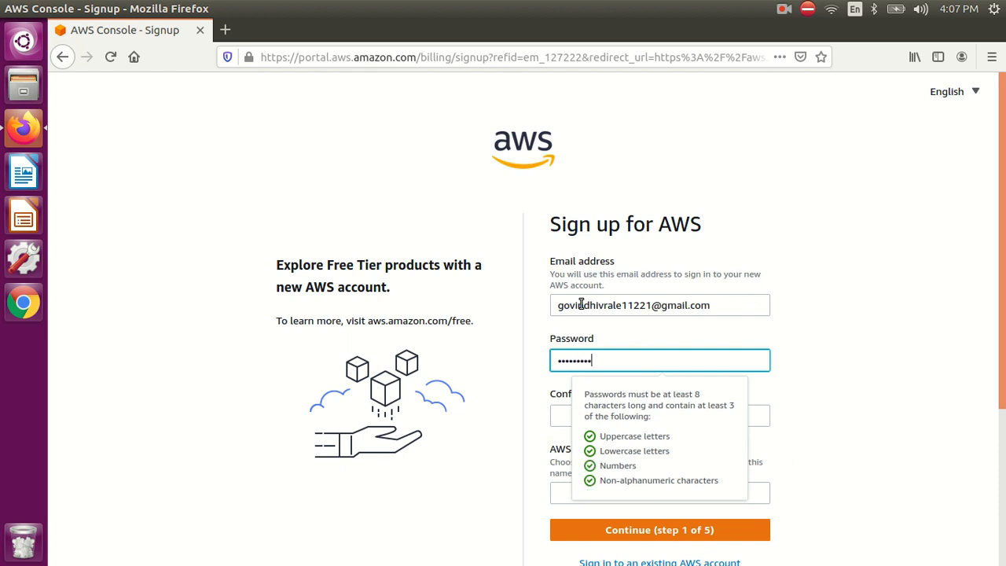
key(Tab)
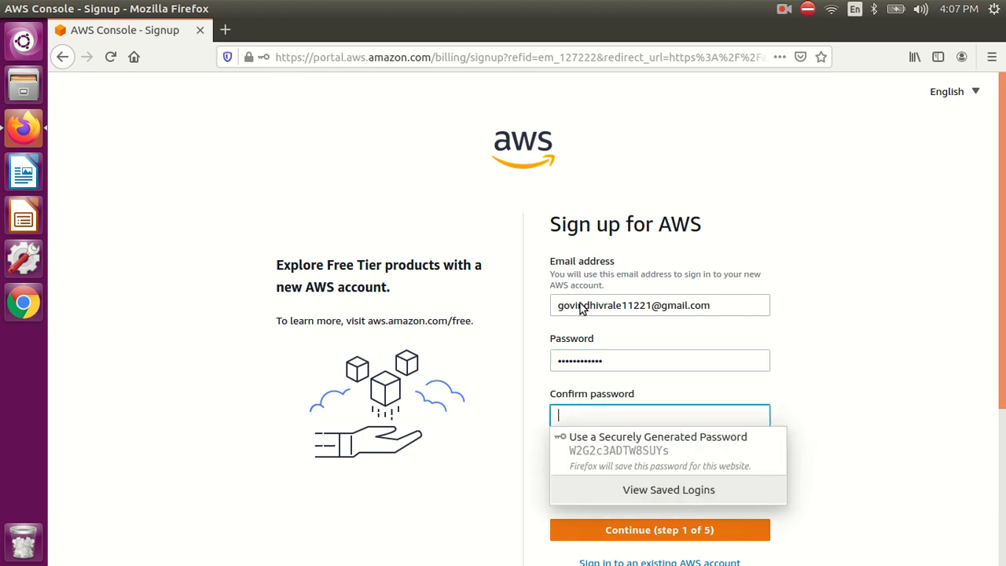
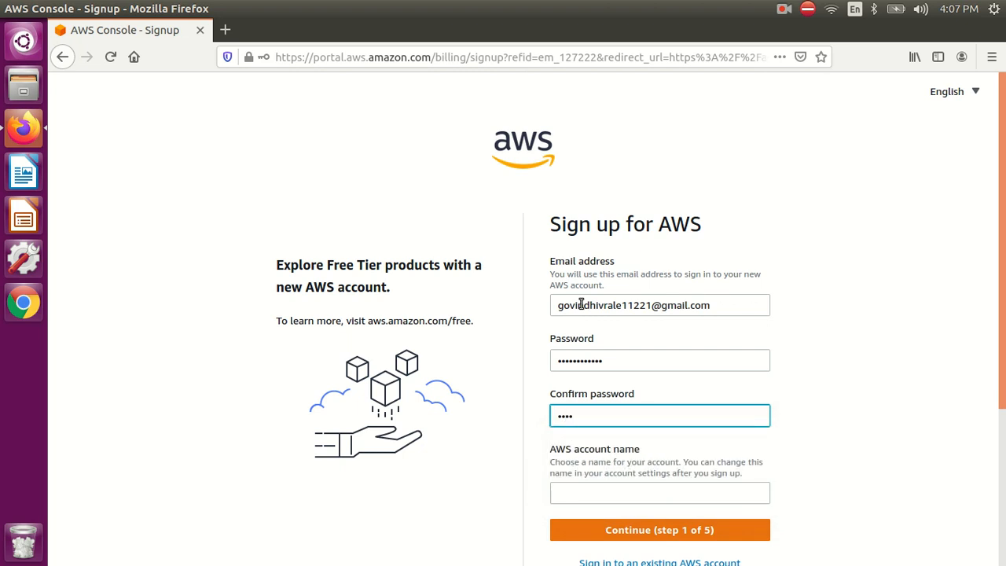
key(Tab)
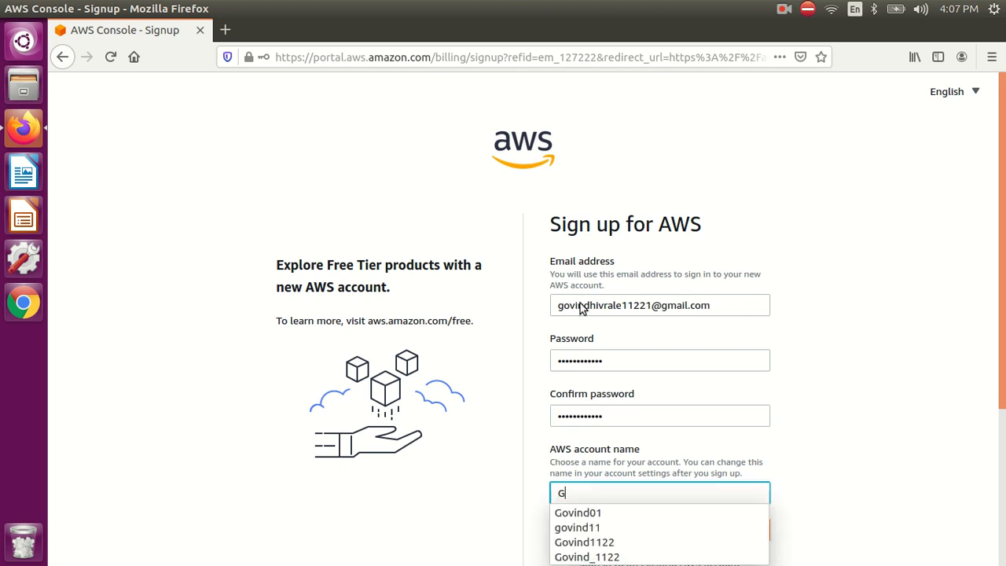
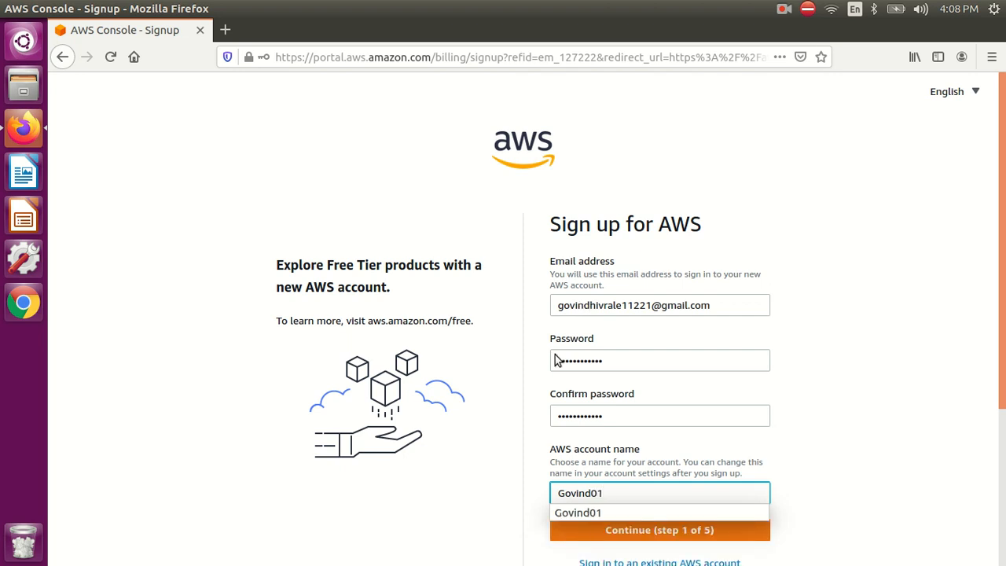
key(Tab)
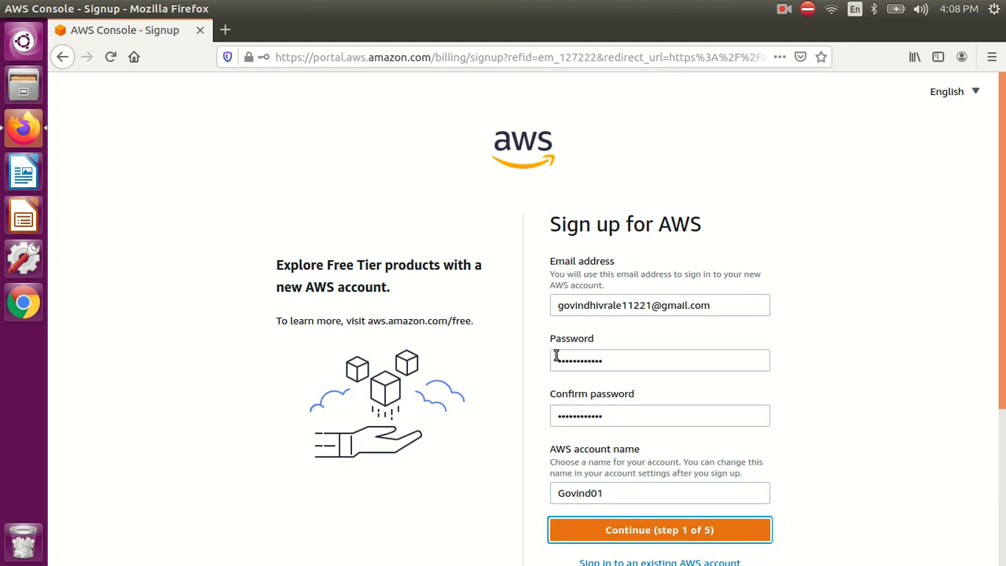
key(Return)
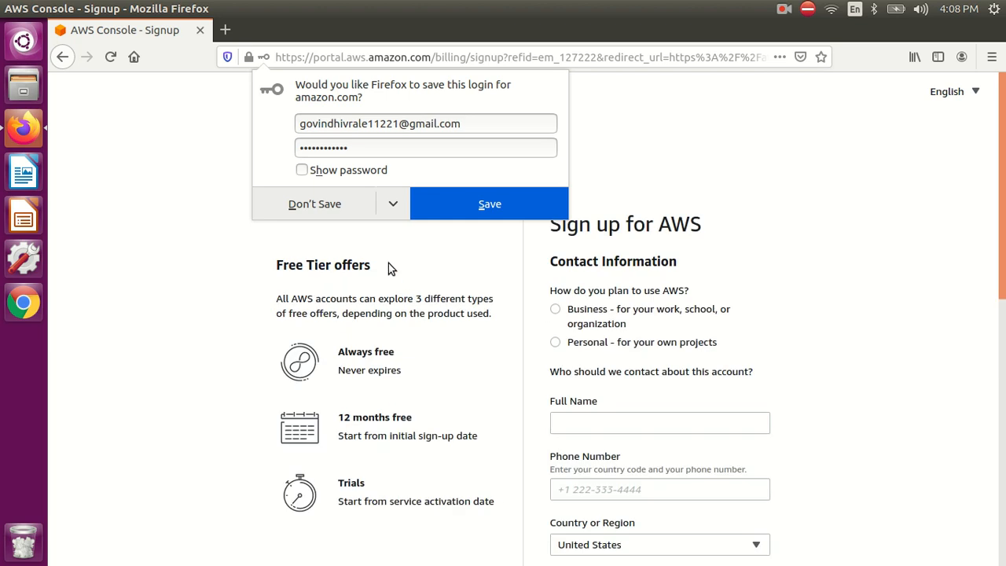
Decline saving the login, choose Personal use, and enter the full name and phone number
click(307, 205)
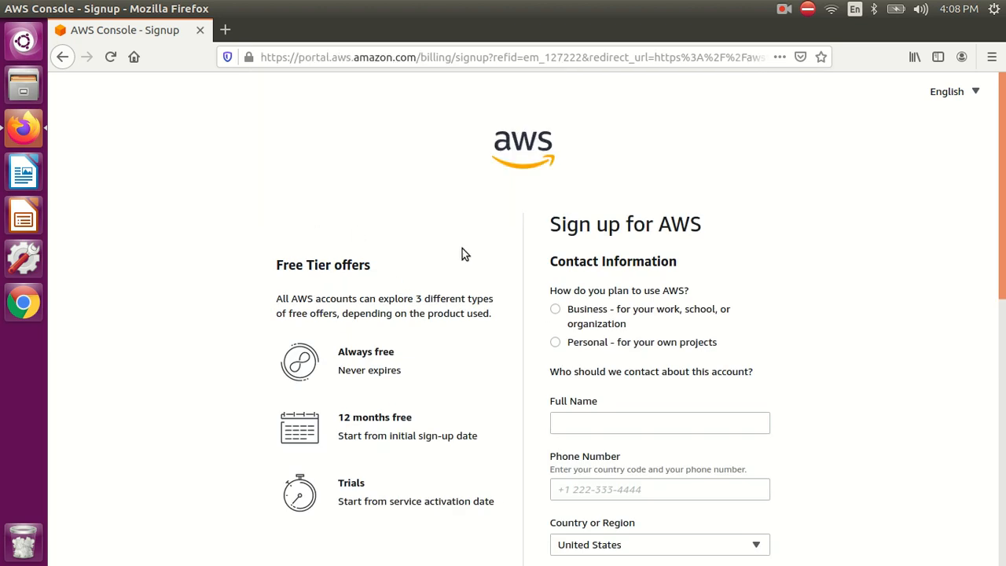
click(556, 344)
key(Tab)
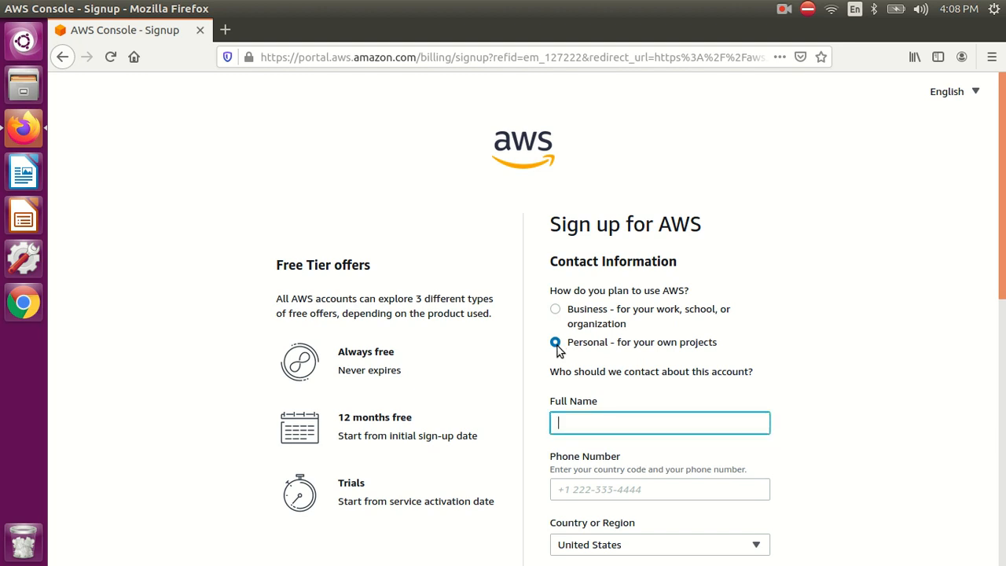
text(Govind)
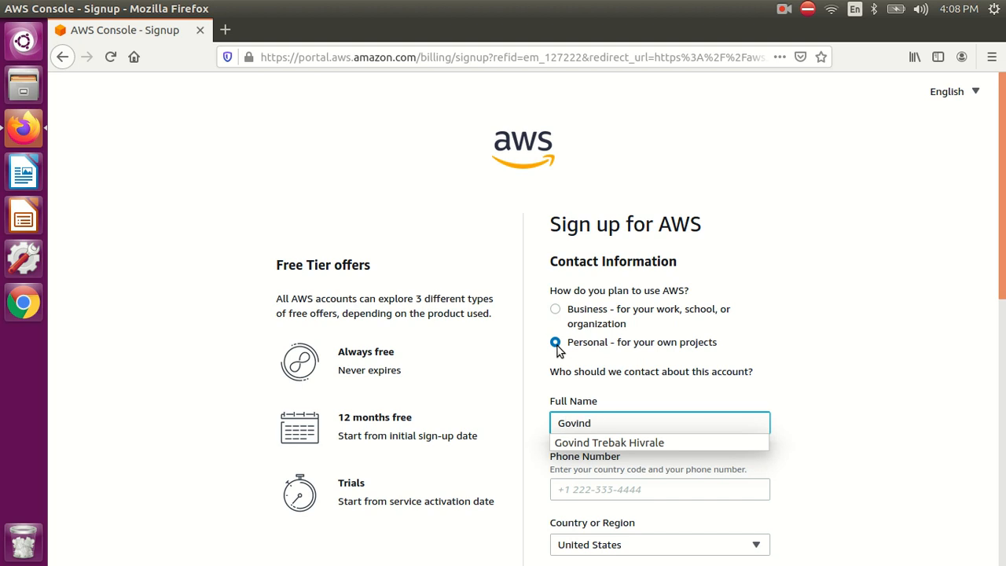
key(Down)
key(Return)
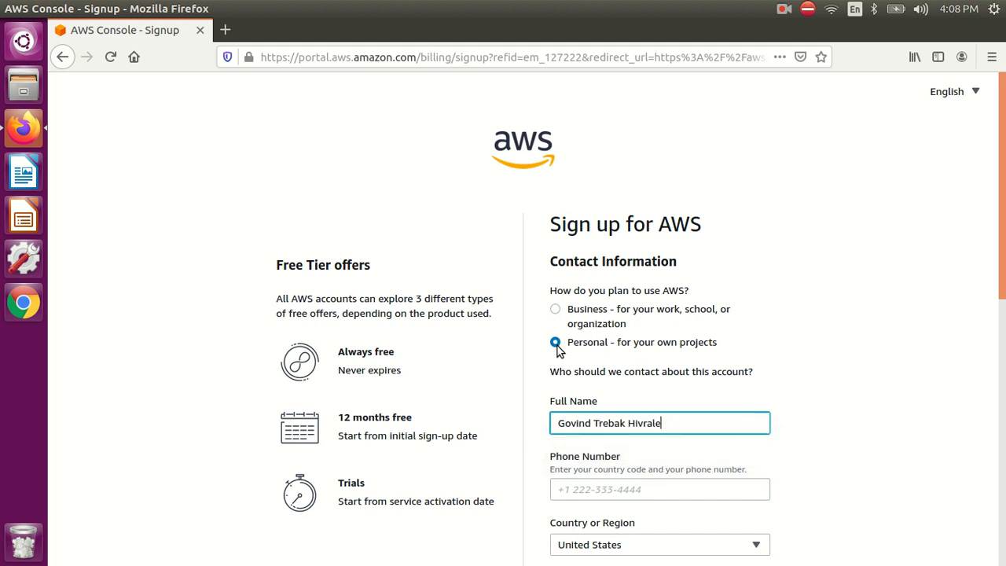
key(Tab)
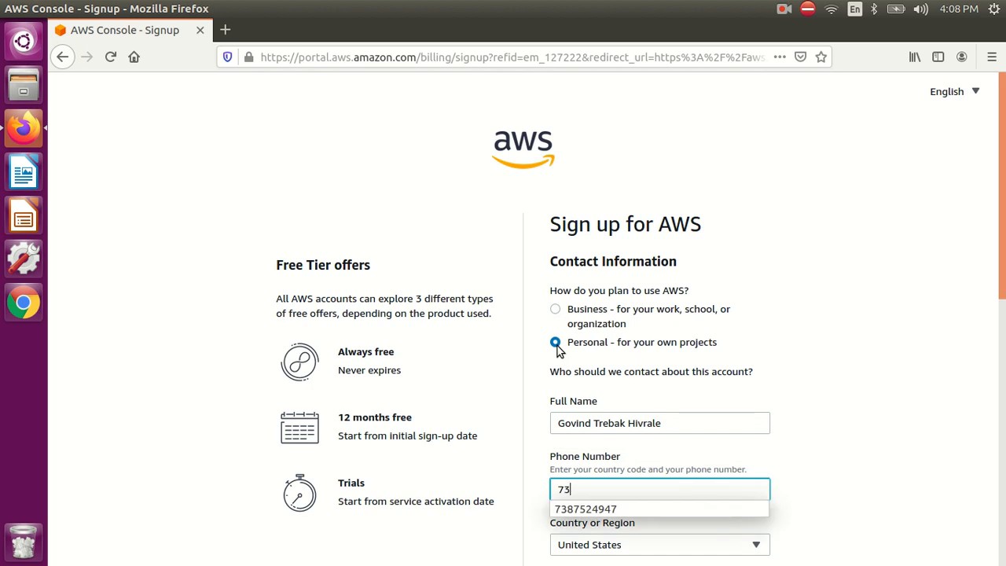
key(Tab)
Select India as the country and fill in the street address from a suggestion
scroll(582, 443, down, 5)
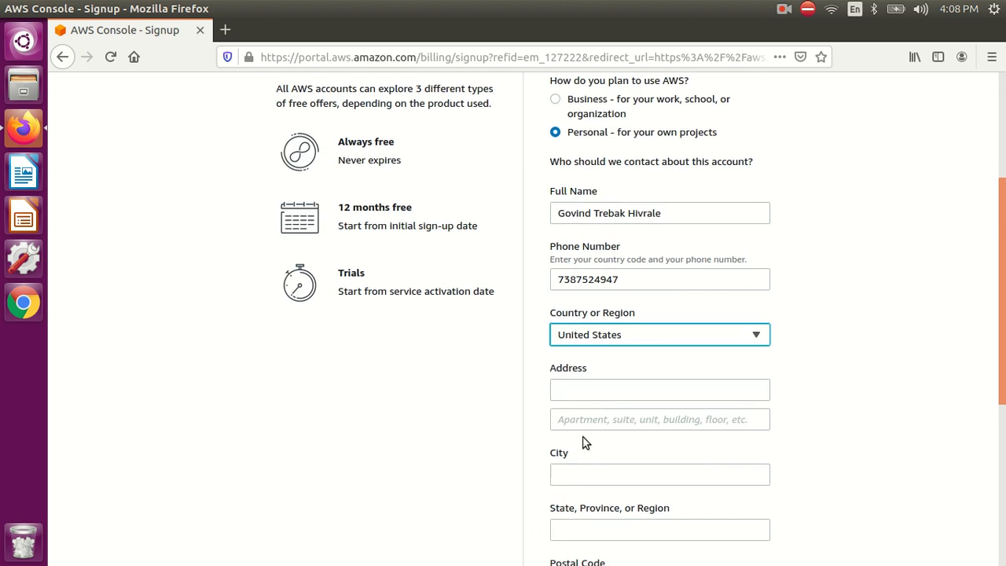
click(633, 337)
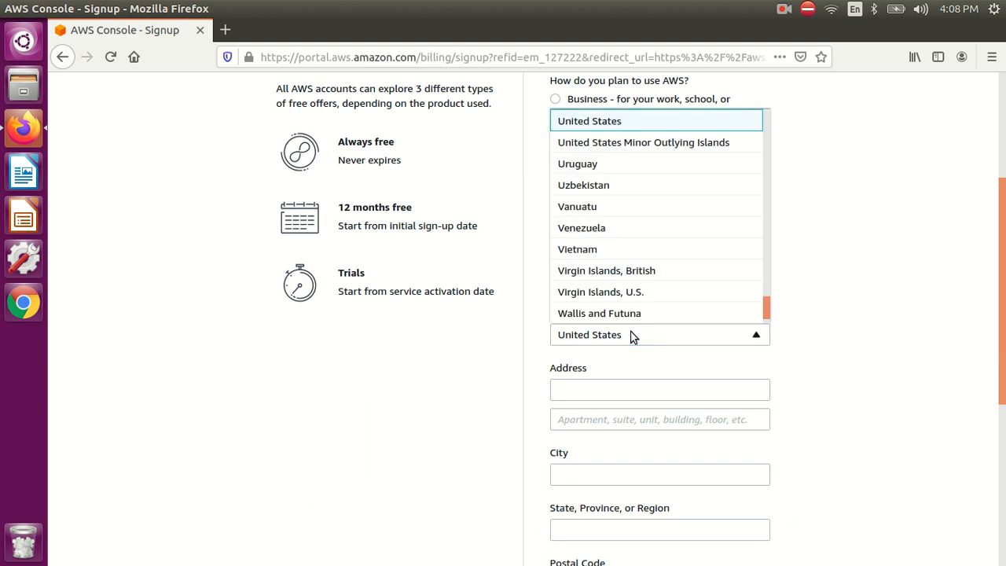
key(i)
key(n)
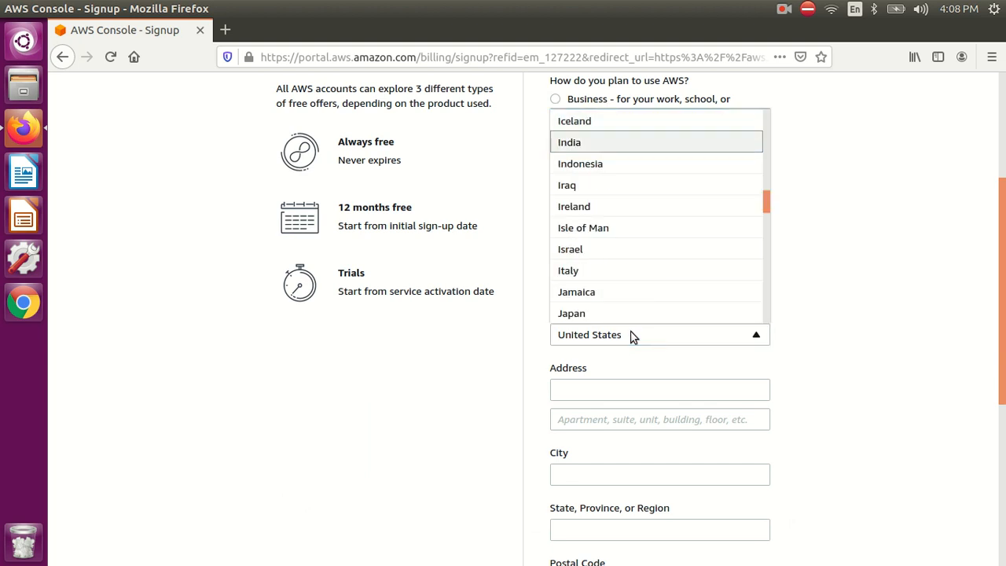
key(Return)
click(585, 389)
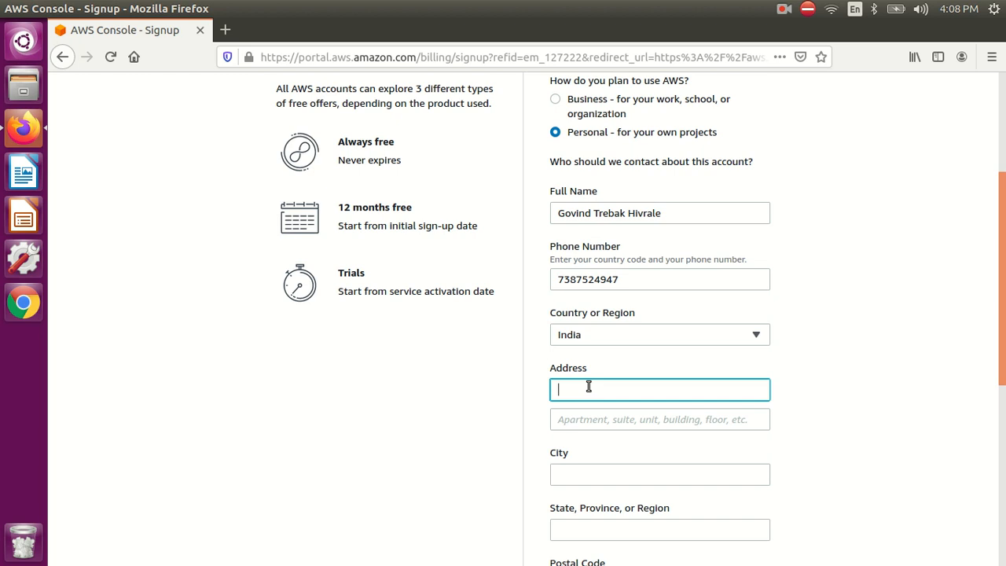
text(w)
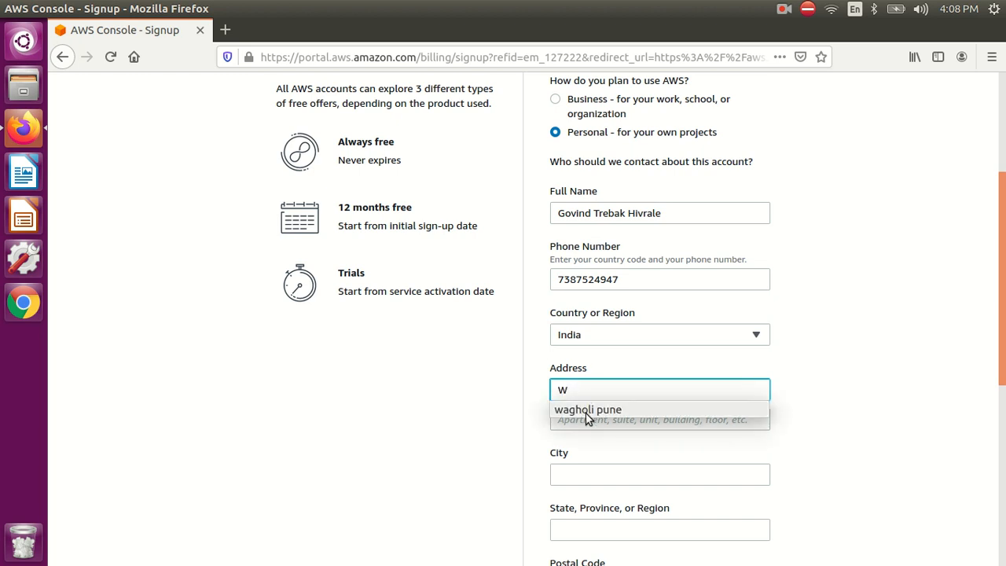
click(588, 410)
Fill in the city, state and postal code, picking the suggested entries
scroll(552, 385, down, 2)
click(593, 394)
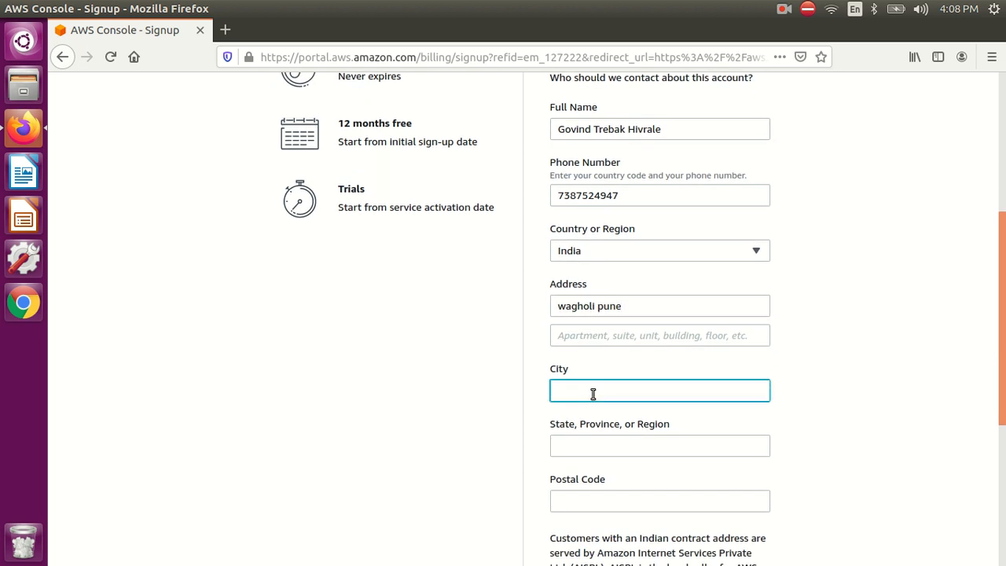
text(pune)
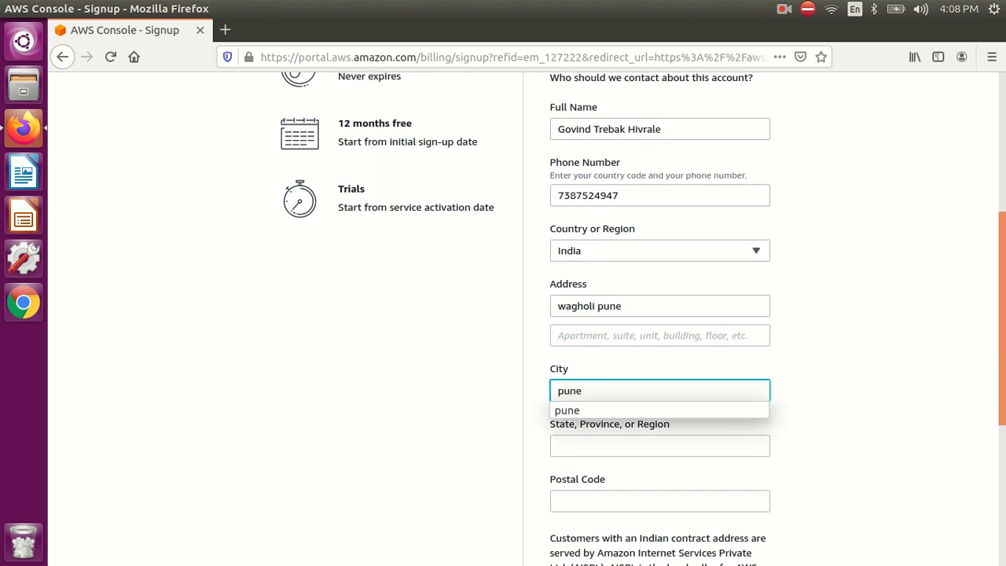
click(610, 446)
text(mah)
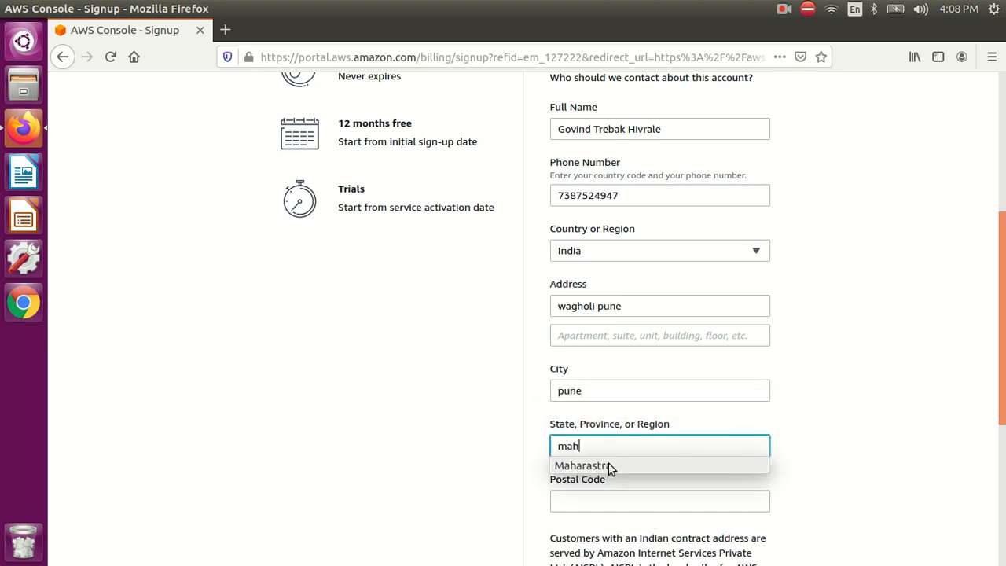
click(608, 464)
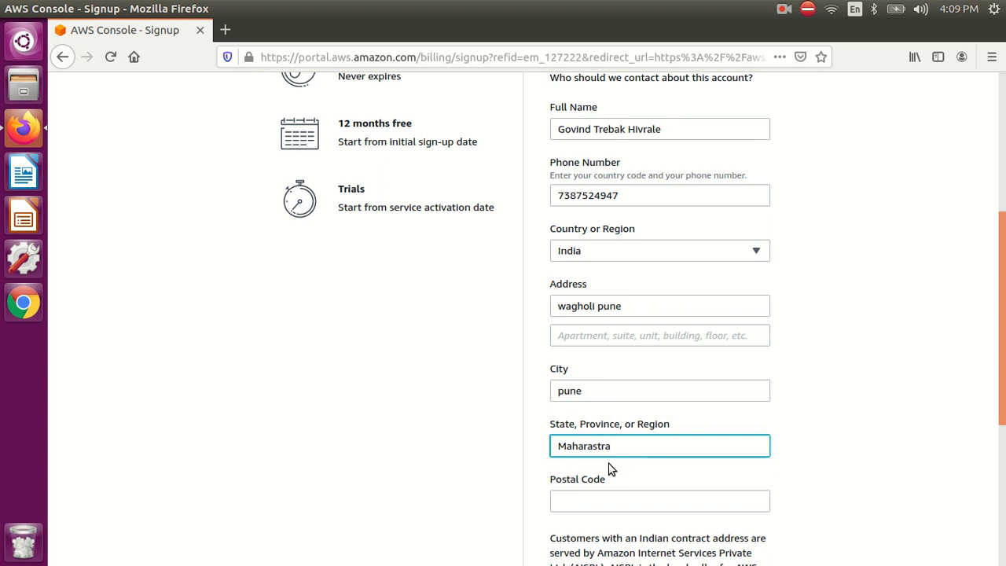
scroll(594, 487, down, 1)
click(585, 458)
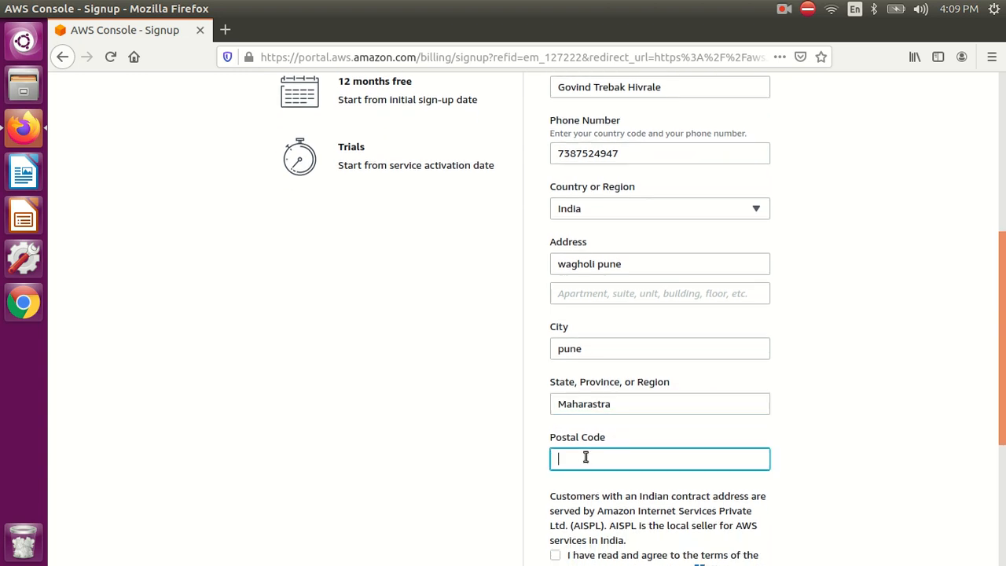
text(431715)
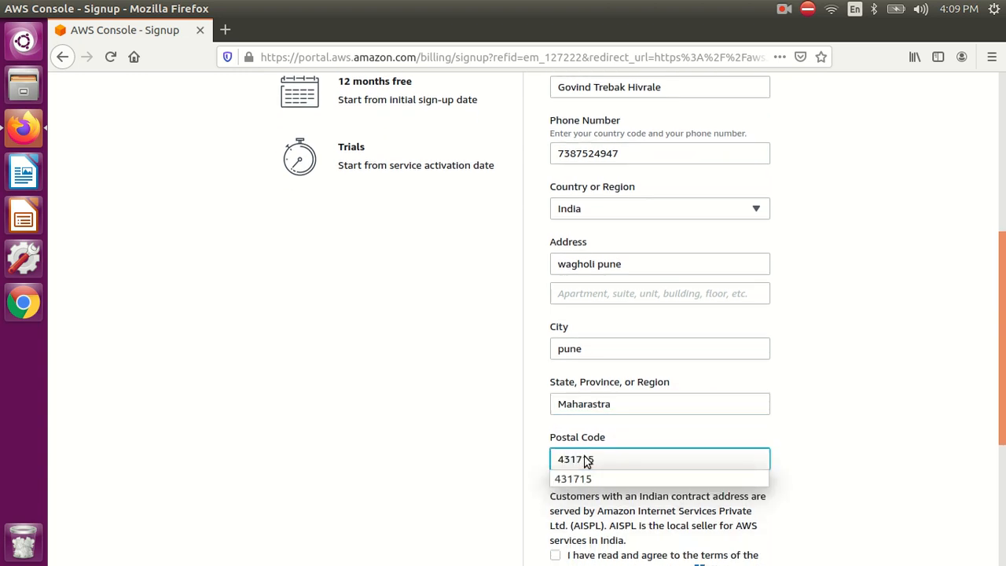
key(BackSpace)
key(BackSpace)
key(BackSpace)
key(BackSpace)
key(BackSpace)
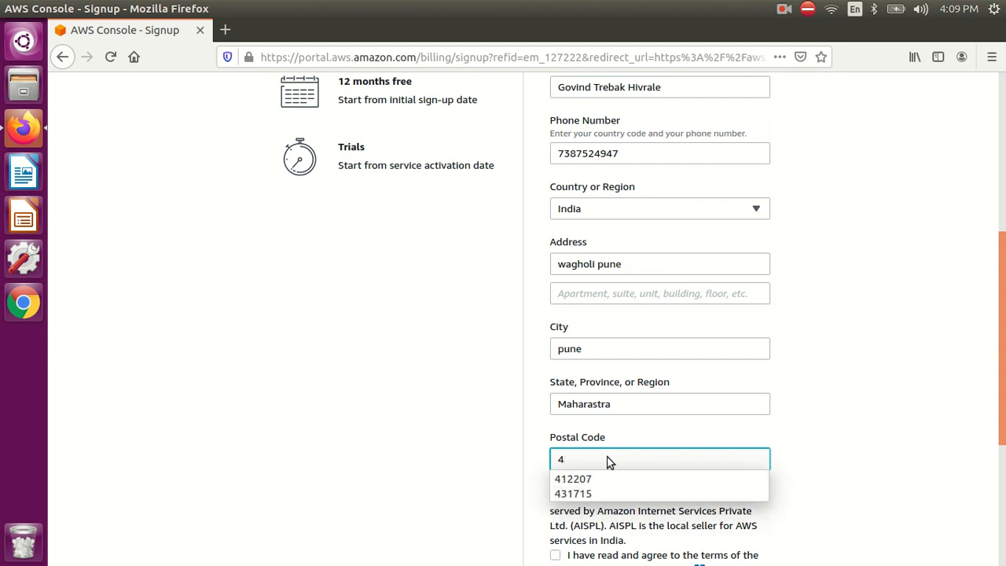
click(578, 481)
Accept the AWS Customer Agreement and continue to the billing step
scroll(571, 469, down, 3)
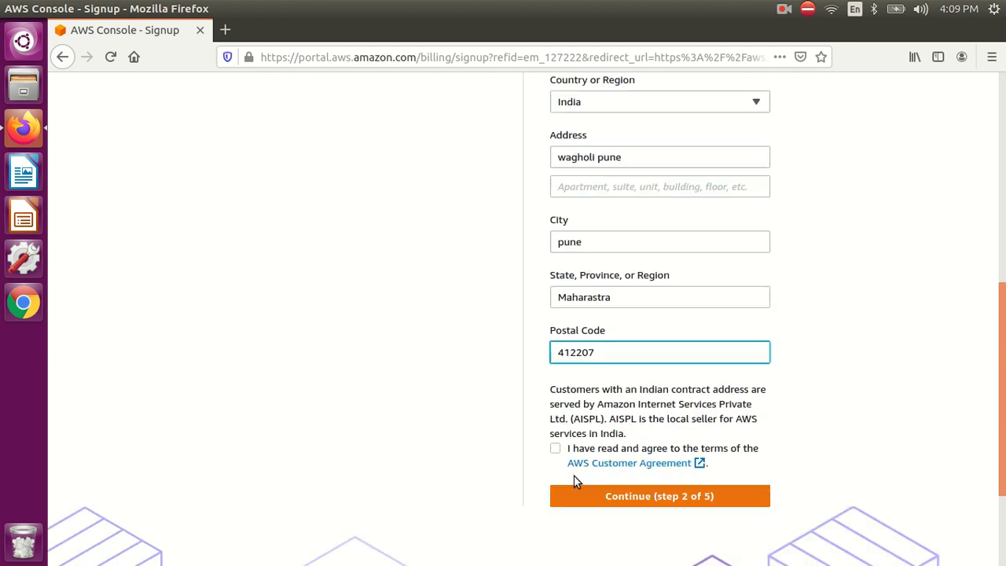
click(555, 430)
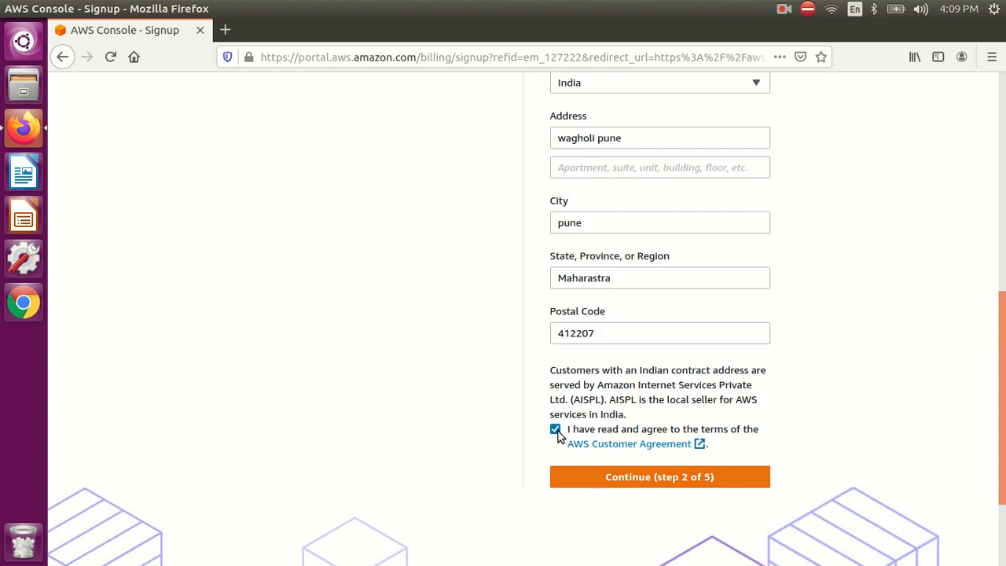
click(633, 479)
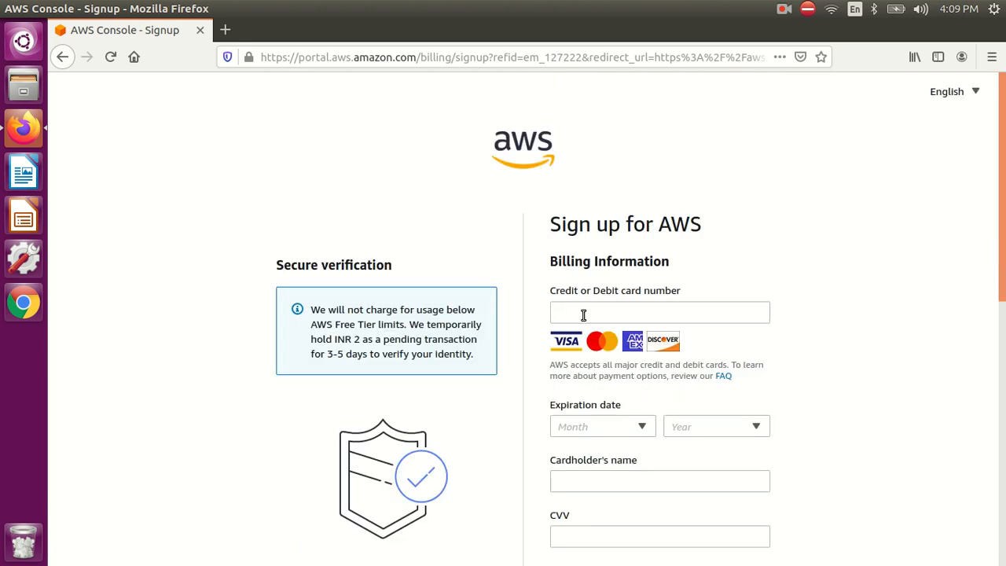
scroll(579, 315, down, 3)
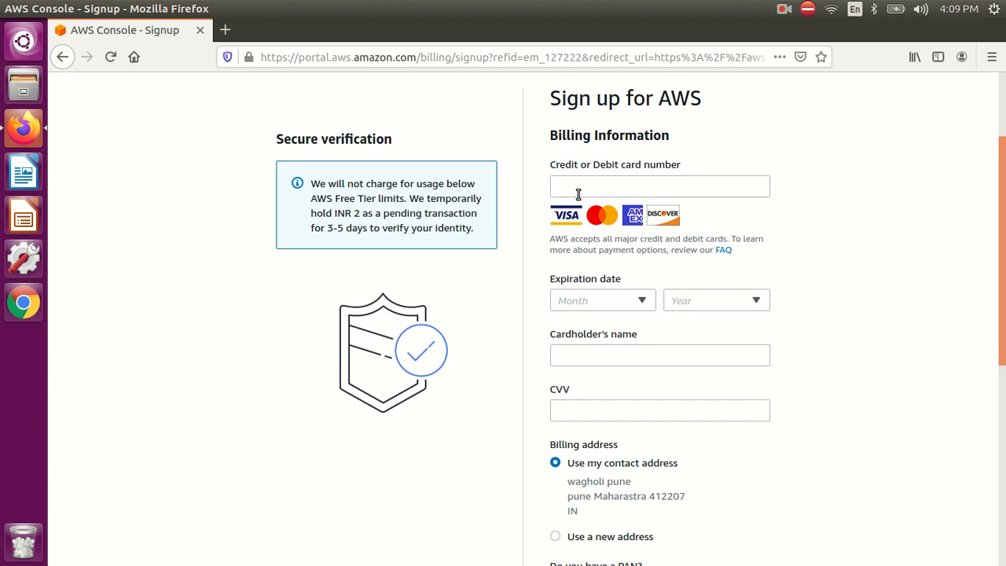
click(578, 194)
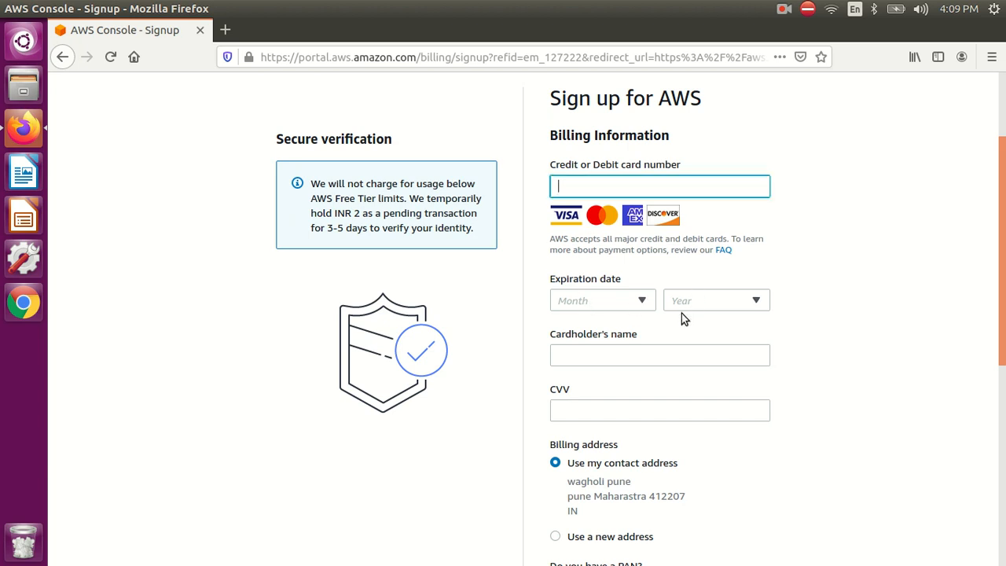
scroll(684, 310, down, 1)
click(597, 324)
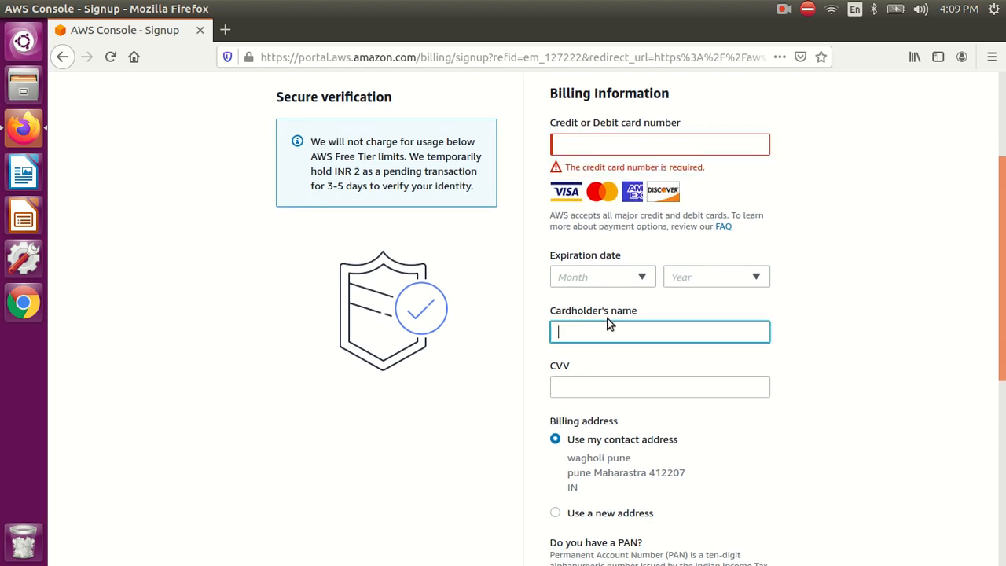
scroll(606, 322, down, 2)
click(587, 303)
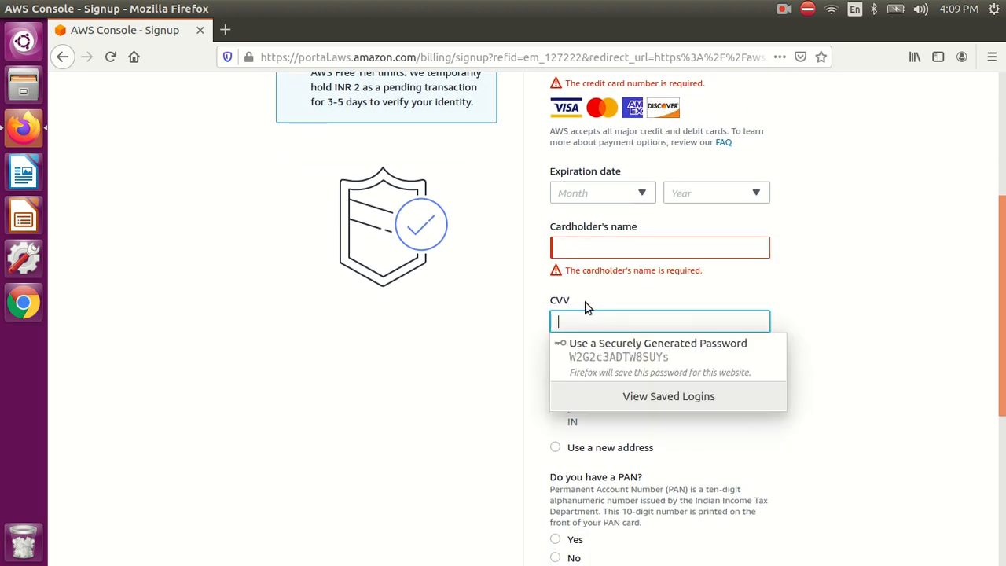
scroll(542, 373, down, 3)
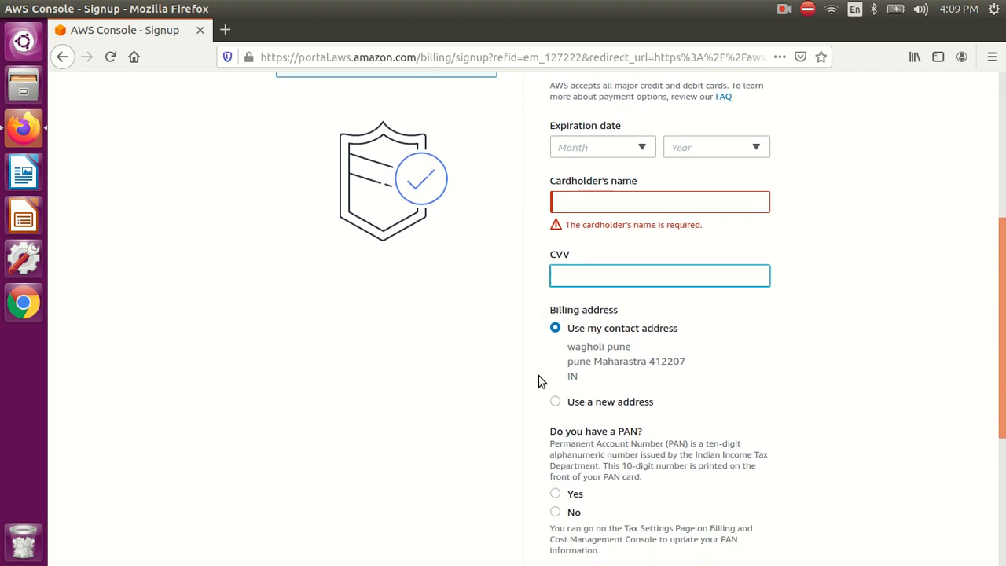
scroll(566, 377, down, 1)
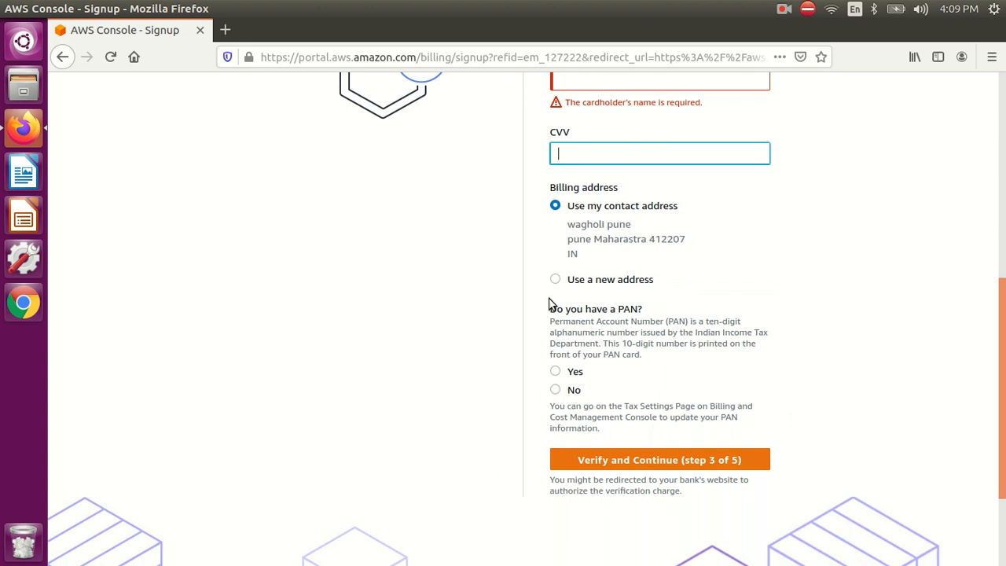
scroll(550, 304, up, 2)
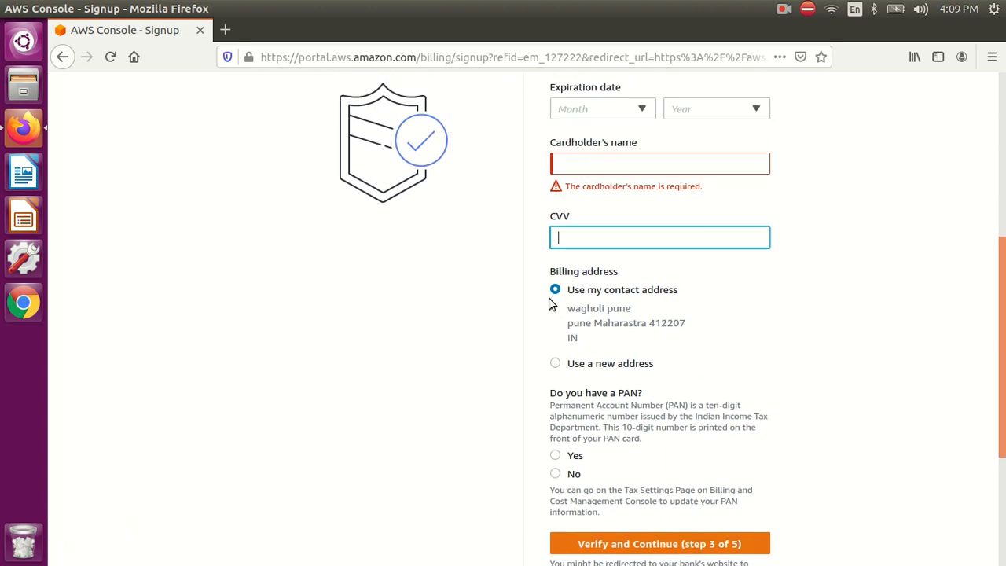
scroll(549, 304, up, 6)
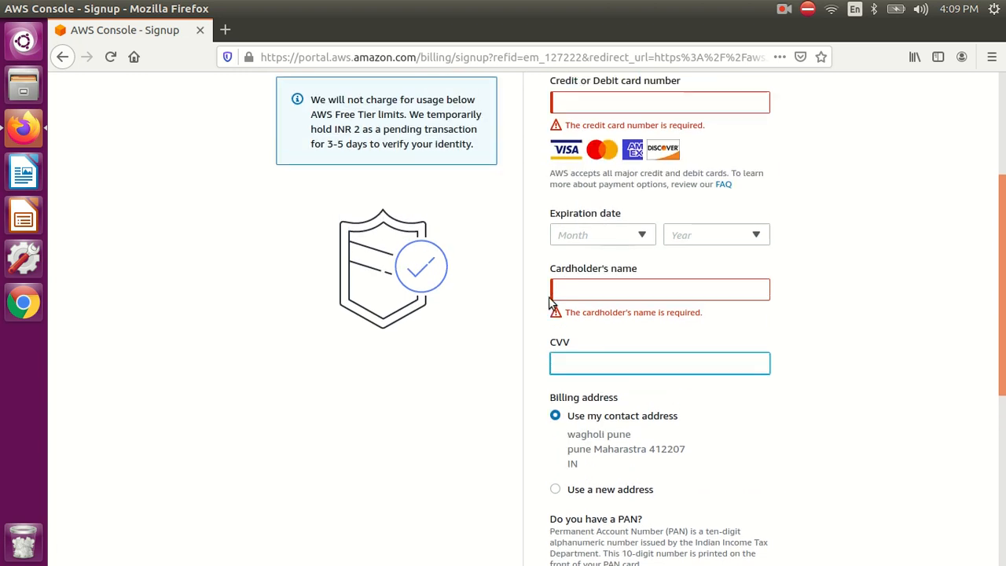
scroll(547, 305, down, 9)
scroll(548, 305, up, 5)
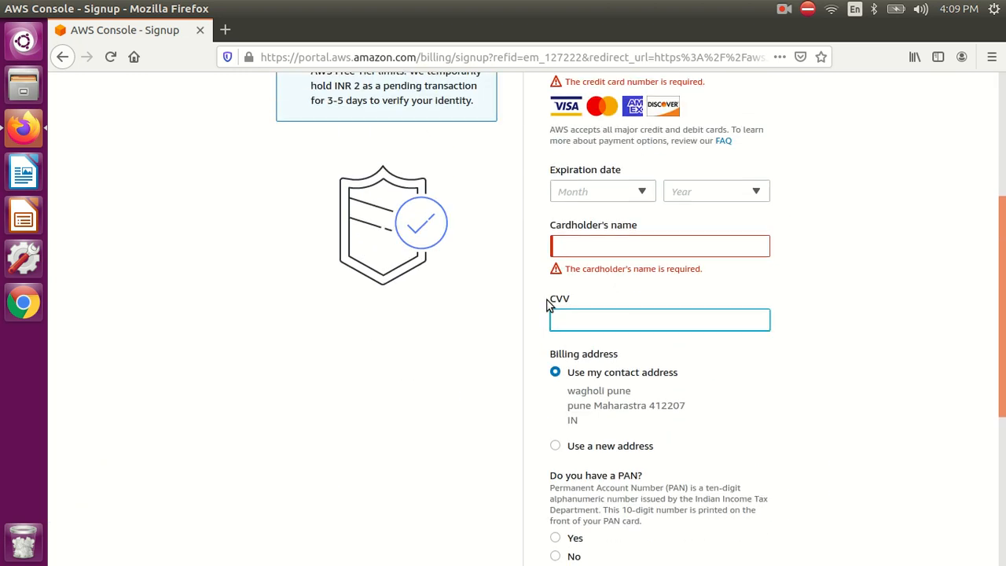
Return to the AWS Free Tier page and choose My Account > AWS Management Console
click(63, 58)
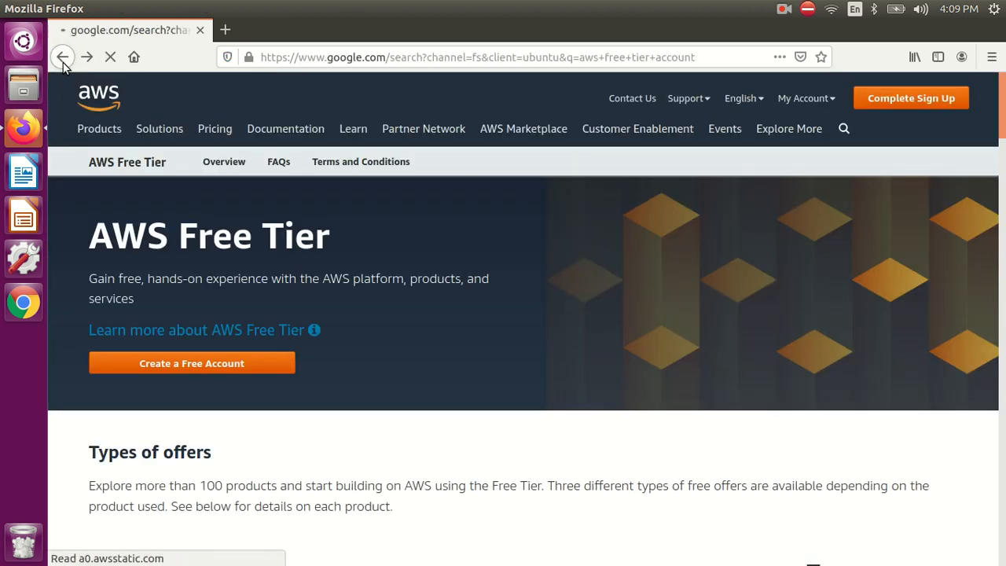
click(63, 58)
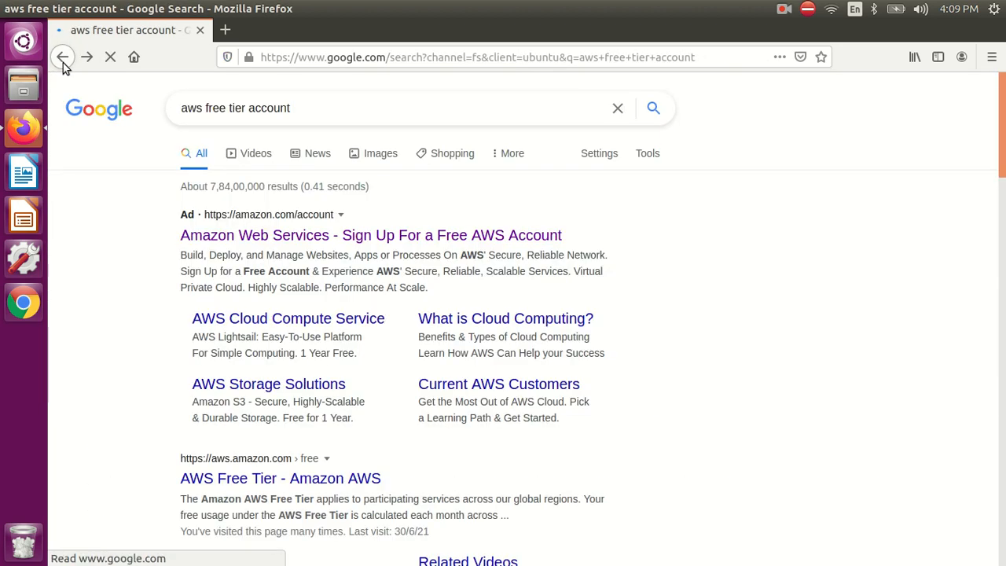
click(235, 478)
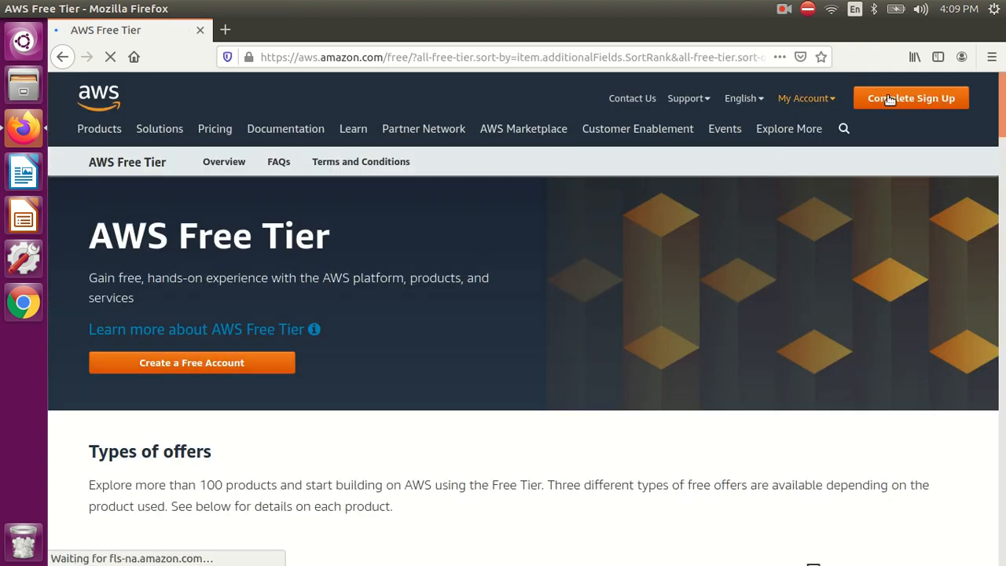
mouse_move(800, 101)
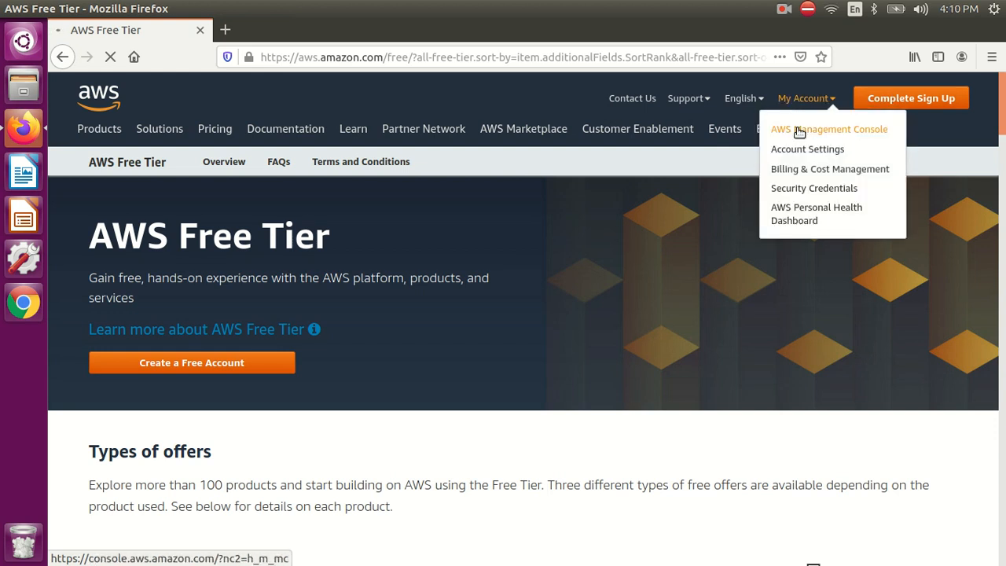
click(798, 132)
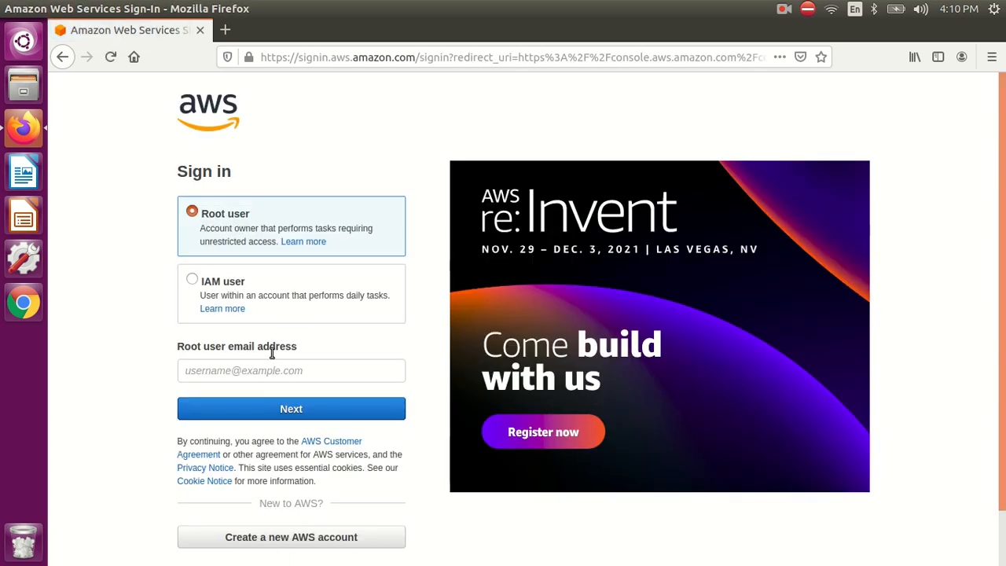
Enter the root user e-mail address and proceed to the next sign-in step
click(265, 370)
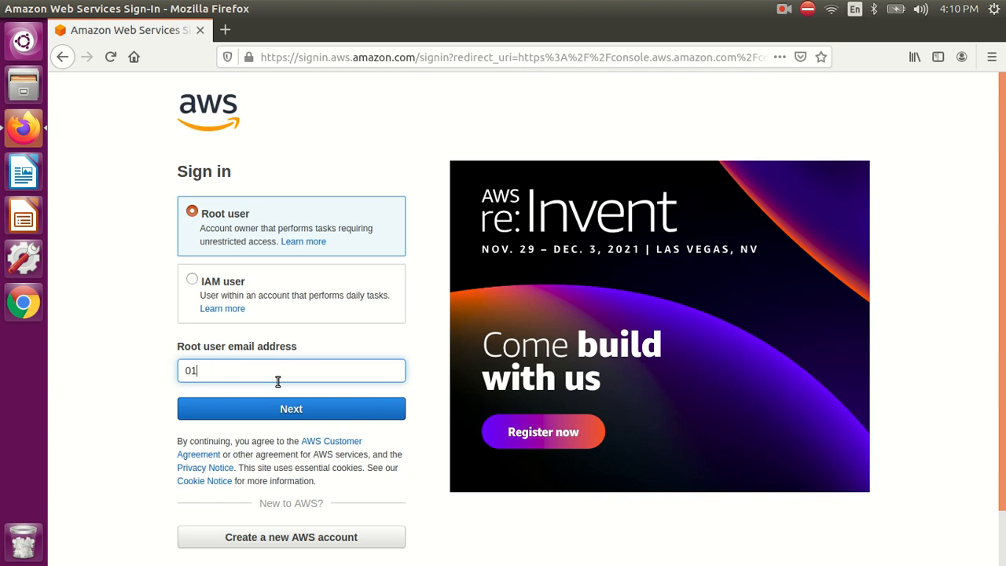
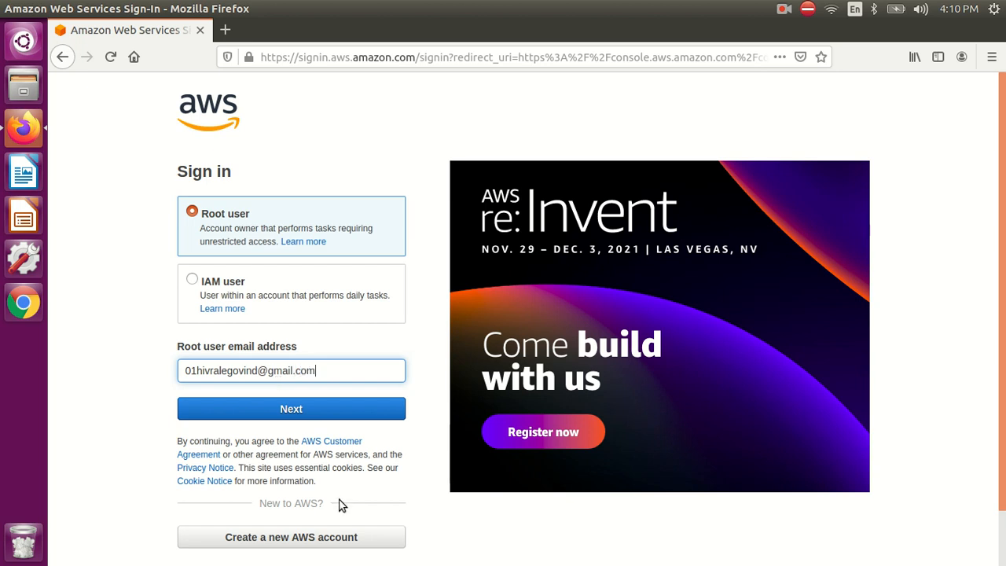
click(293, 411)
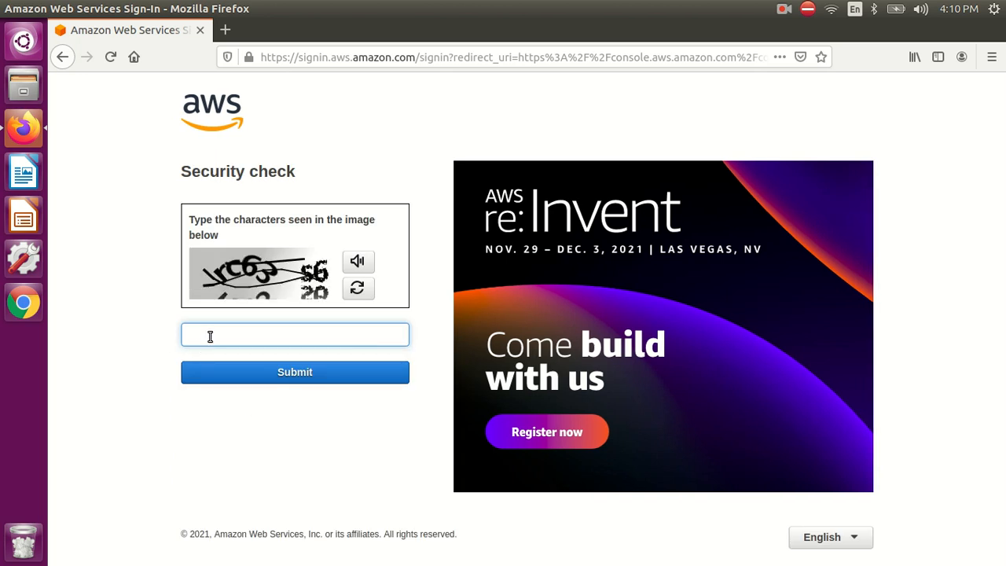
Refresh and solve the security captcha, then sign in with the root password
click(358, 288)
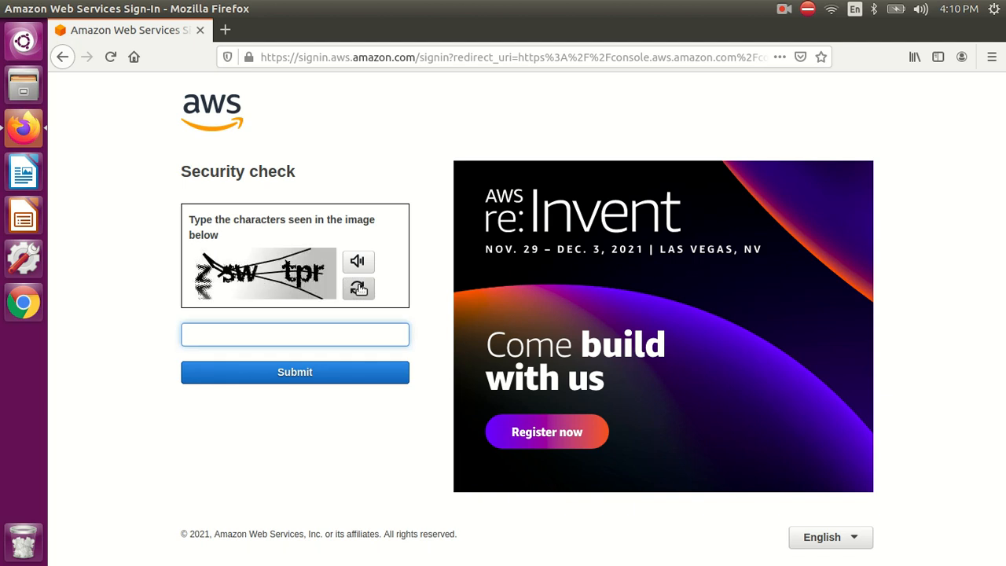
text(zsw)
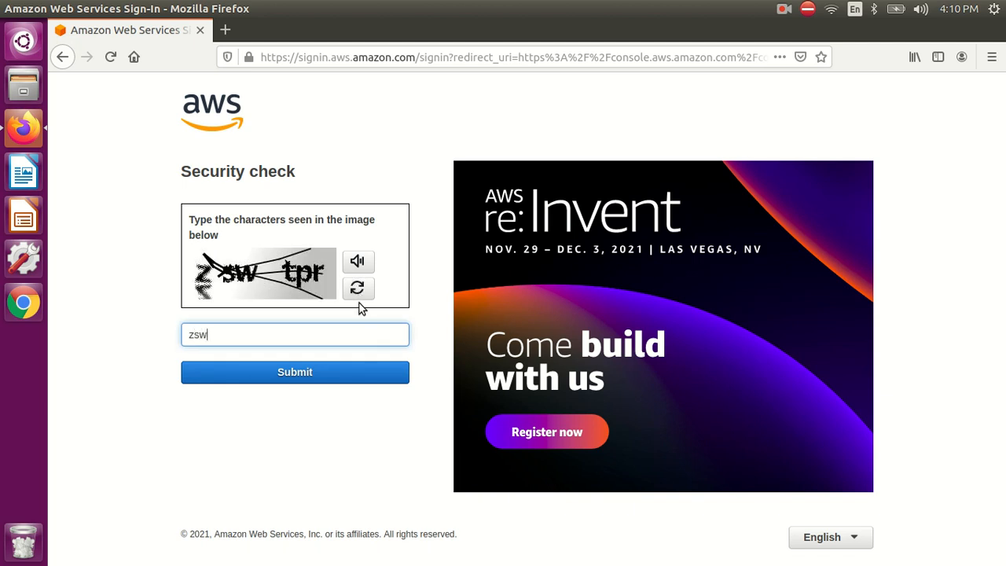
text(tpr)
click(300, 376)
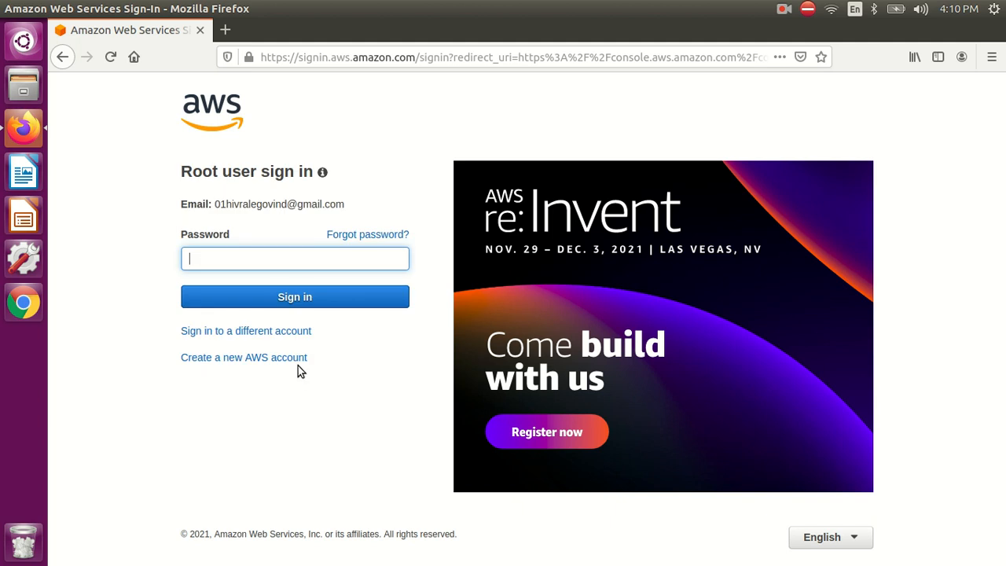
text(••••••••••••)
click(315, 300)
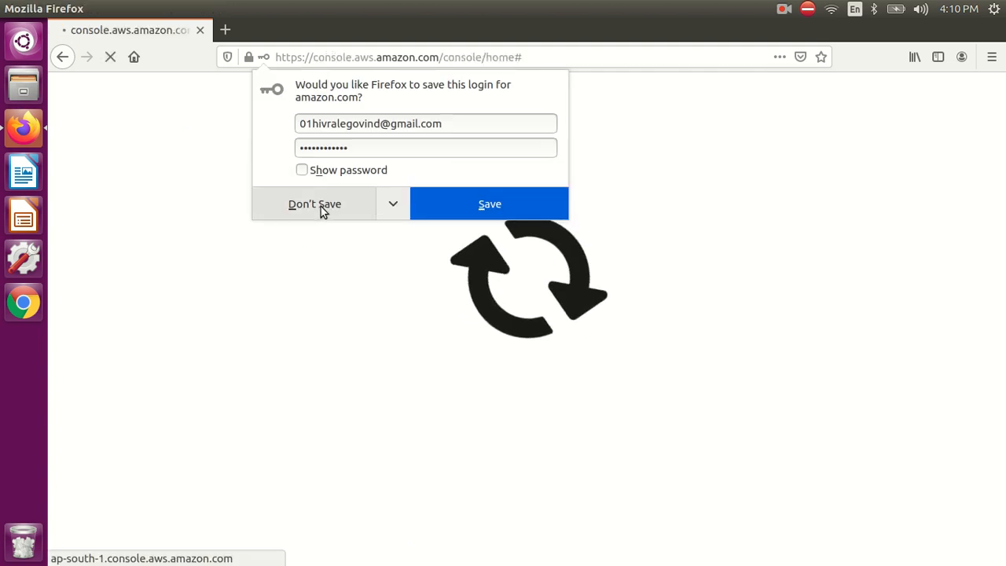
Dismiss the save-login prompt, check the region list, and browse the All services catalogue
click(319, 207)
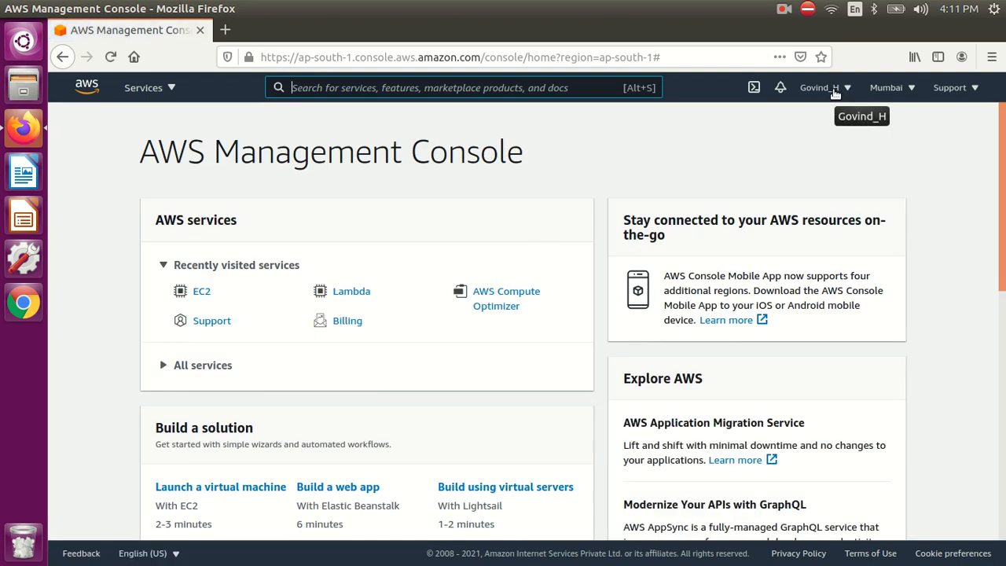
click(888, 88)
click(889, 91)
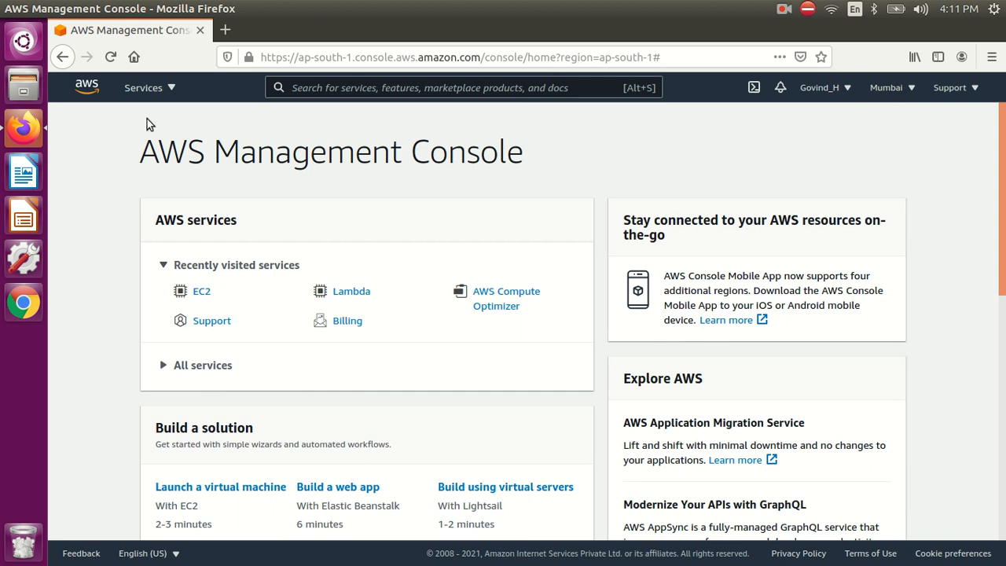
click(145, 91)
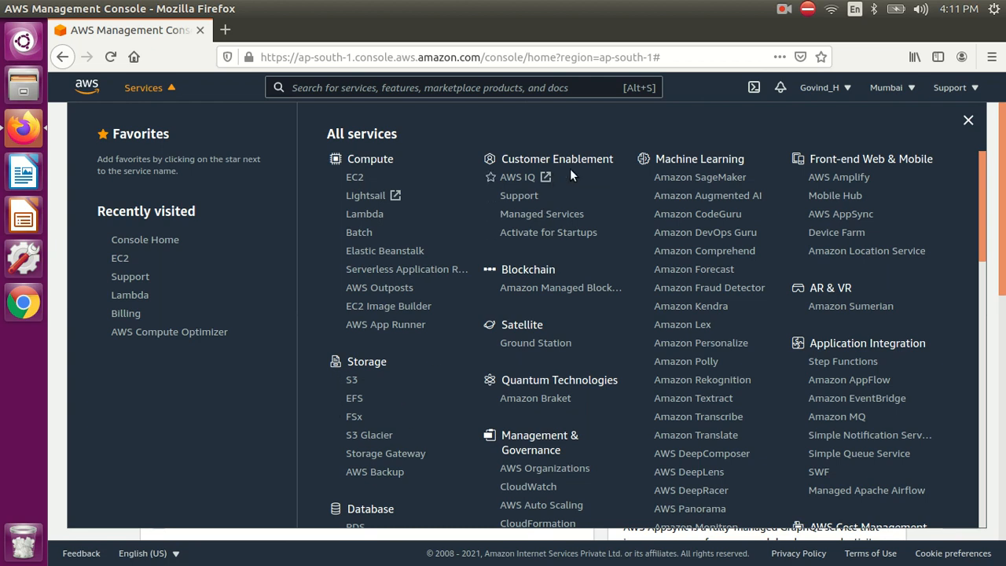
scroll(775, 184, down, 1)
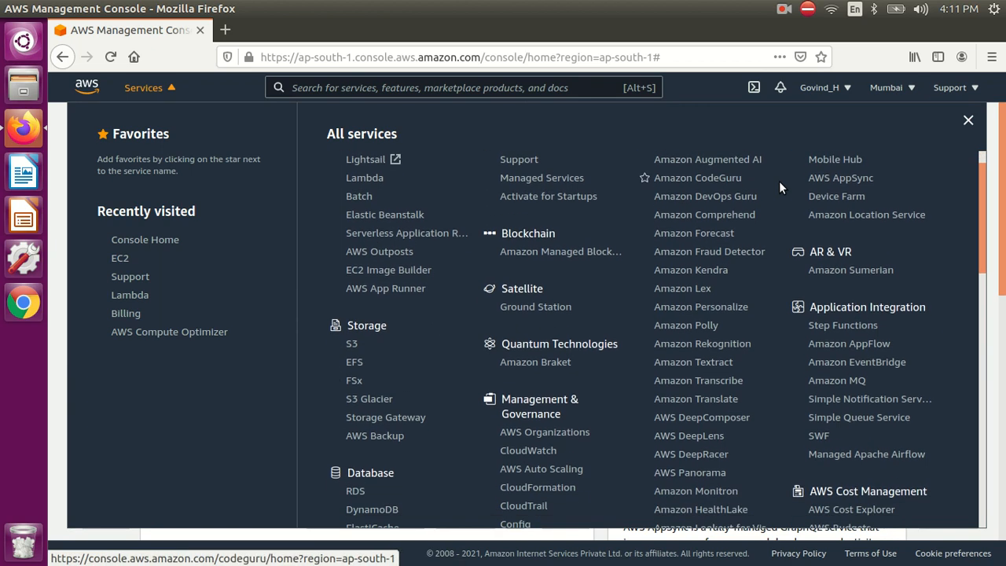
scroll(782, 221, up, 1)
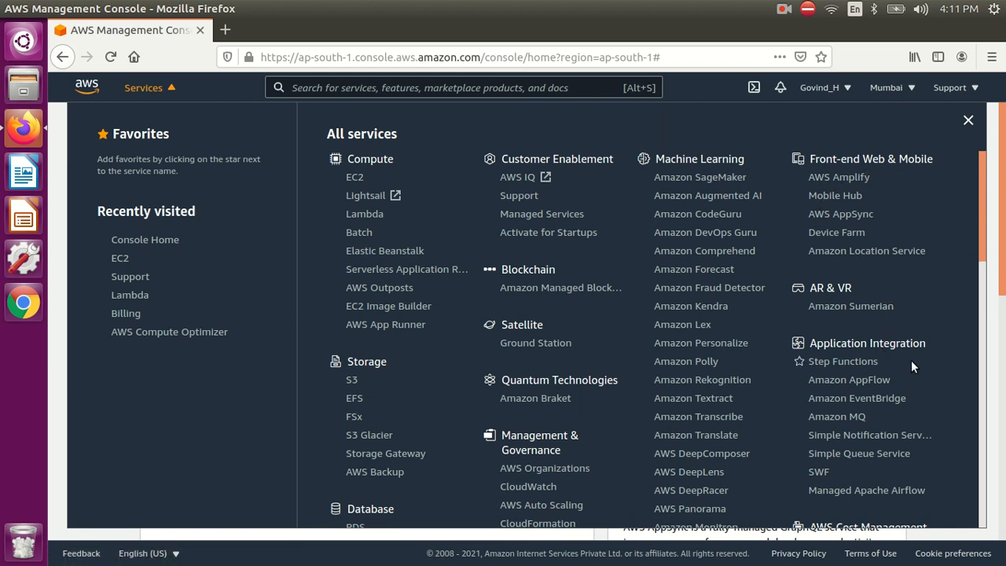
scroll(730, 389, down, 2)
scroll(533, 391, down, 4)
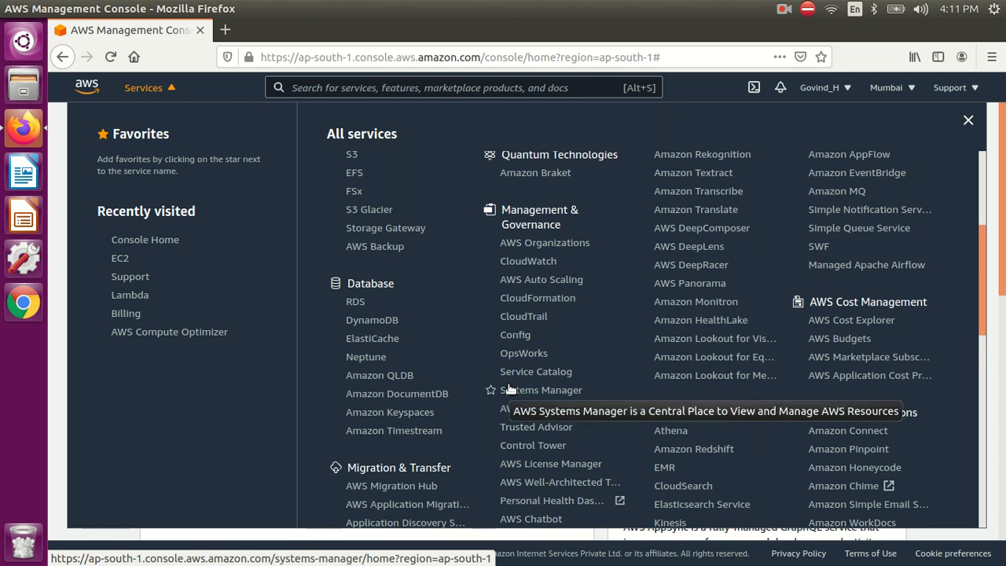
scroll(408, 350, up, 6)
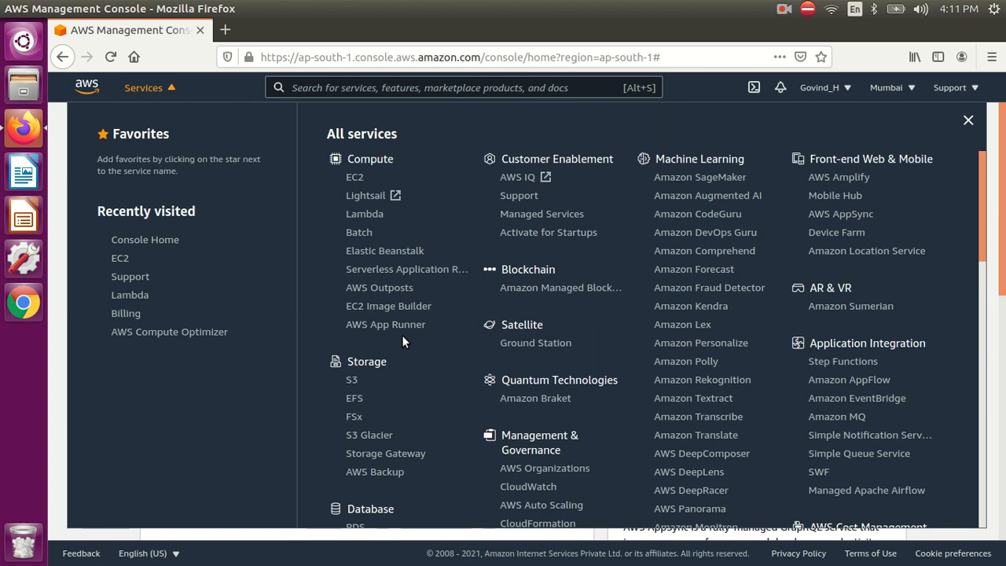
Open EC2 under Compute and choose Launch instance from the dashboard
click(355, 180)
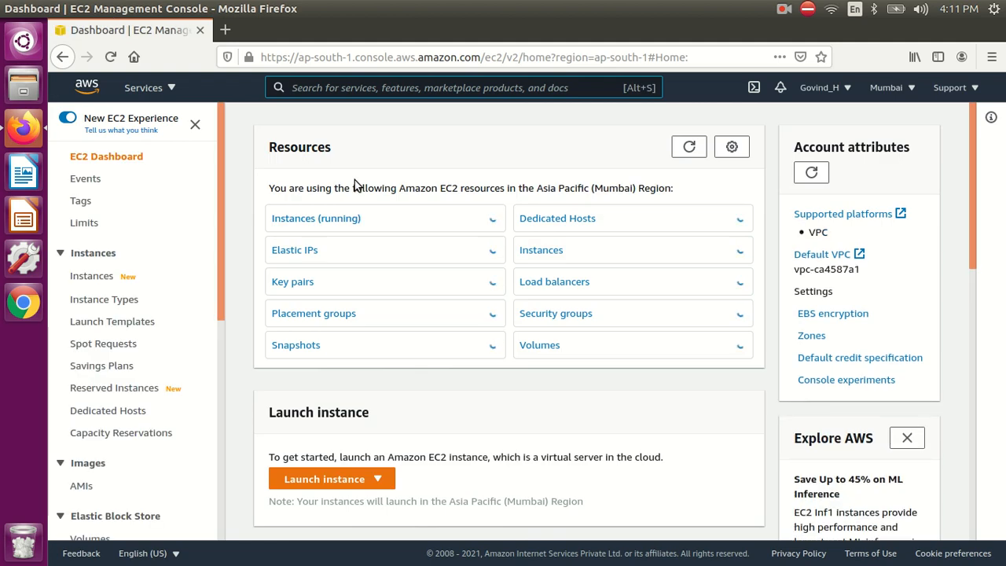
scroll(334, 377, down, 2)
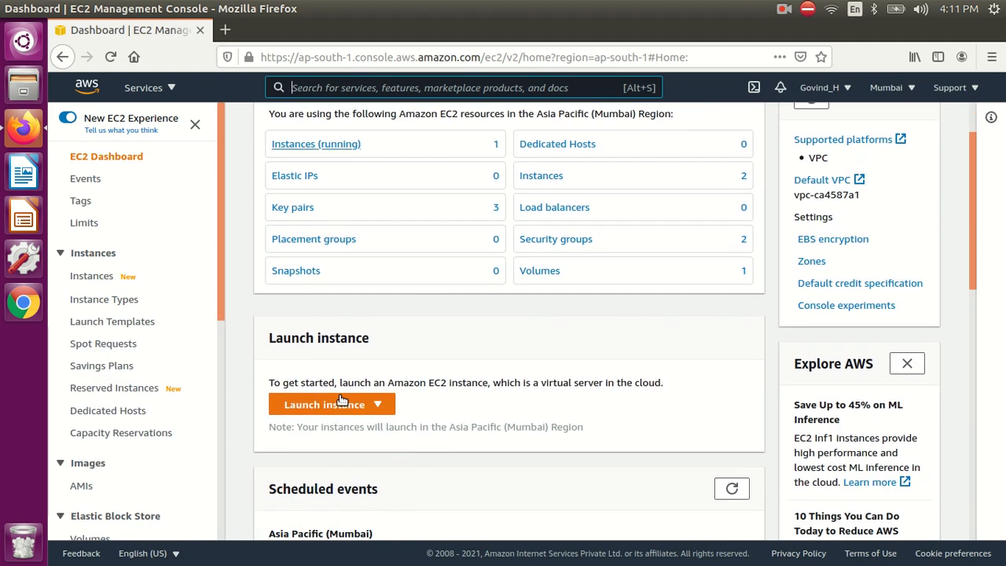
click(339, 403)
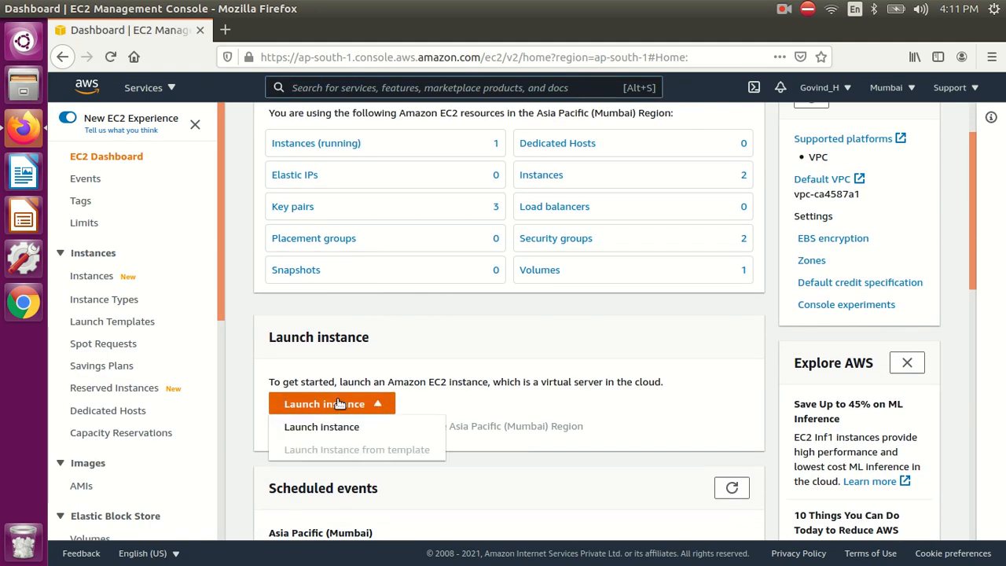
click(331, 438)
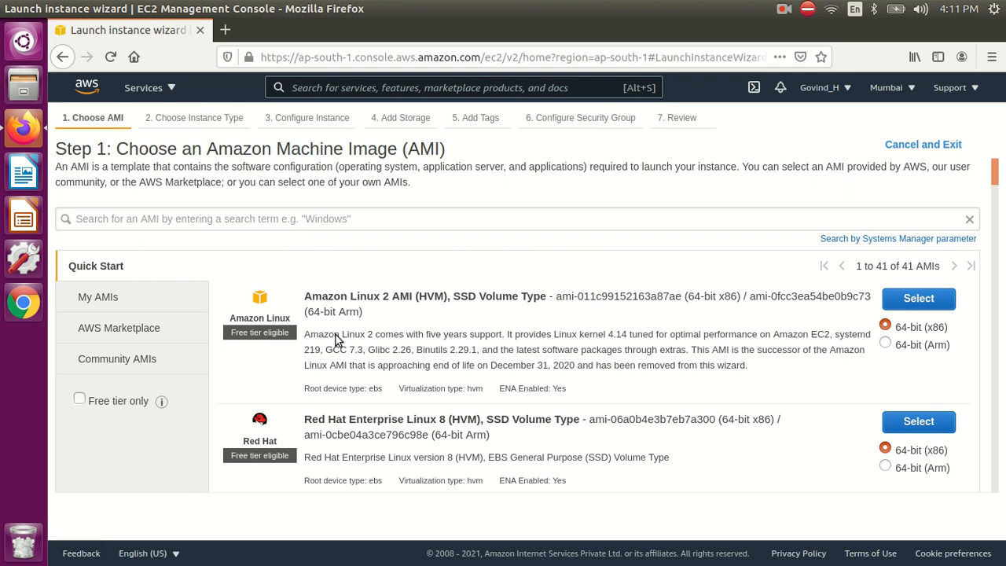
Select the Ubuntu Server 20.04 LTS (HVM), SSD Volume Type image from the Quick Start AMIs
scroll(318, 350, down, 3)
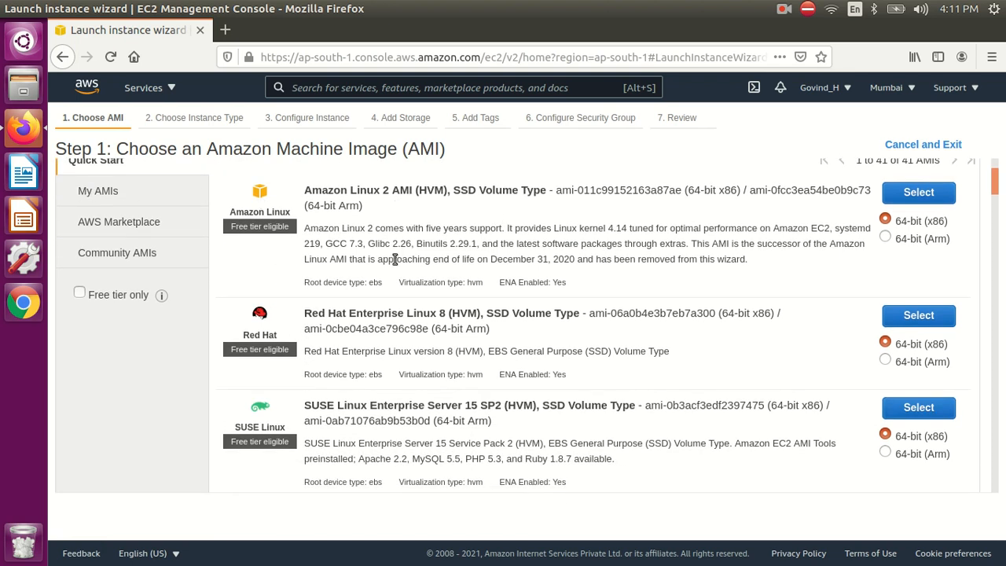
scroll(397, 267, down, 2)
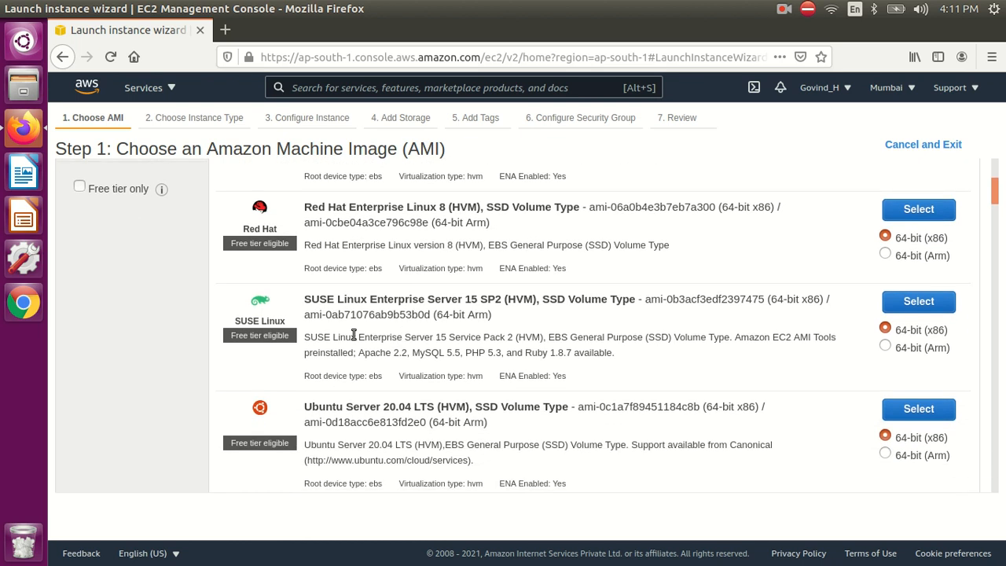
scroll(407, 313, down, 1)
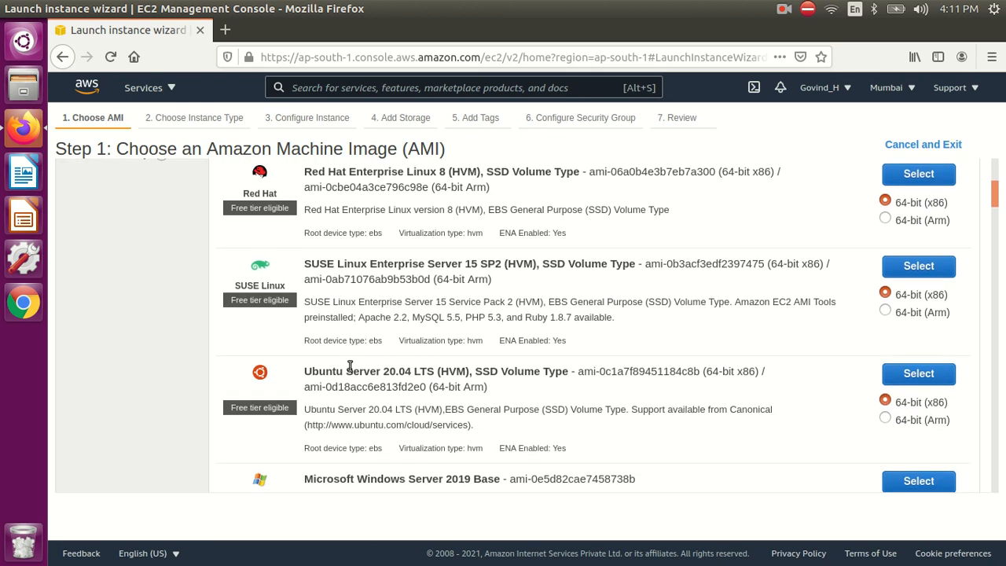
scroll(341, 487, down, 2)
scroll(344, 440, down, 3)
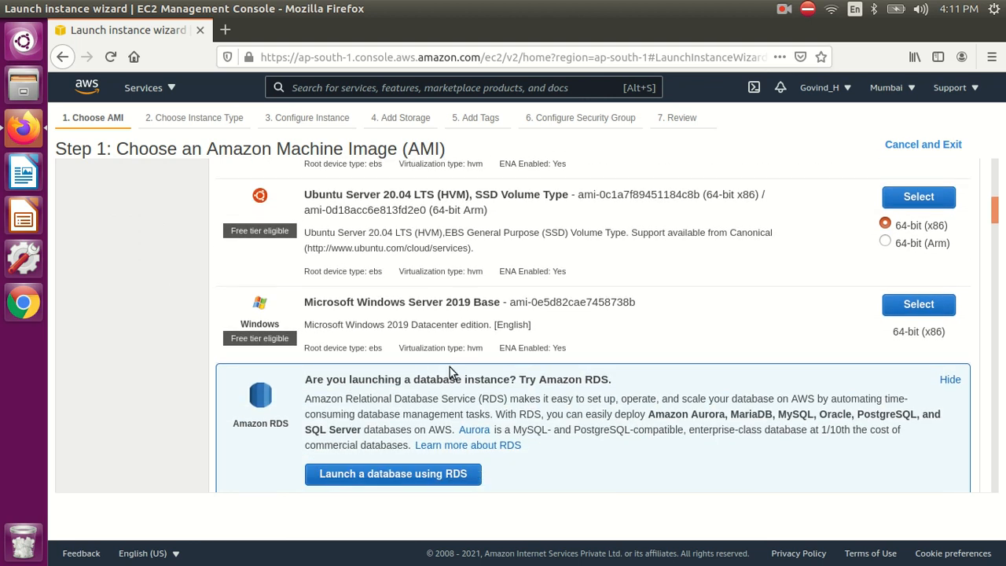
scroll(409, 373, down, 2)
scroll(364, 386, up, 6)
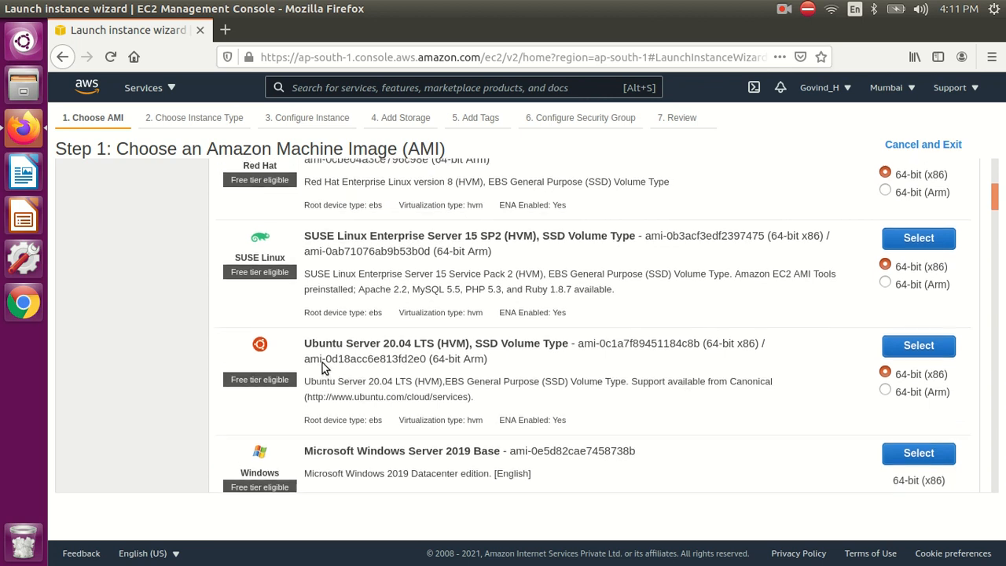
scroll(322, 368, up, 1)
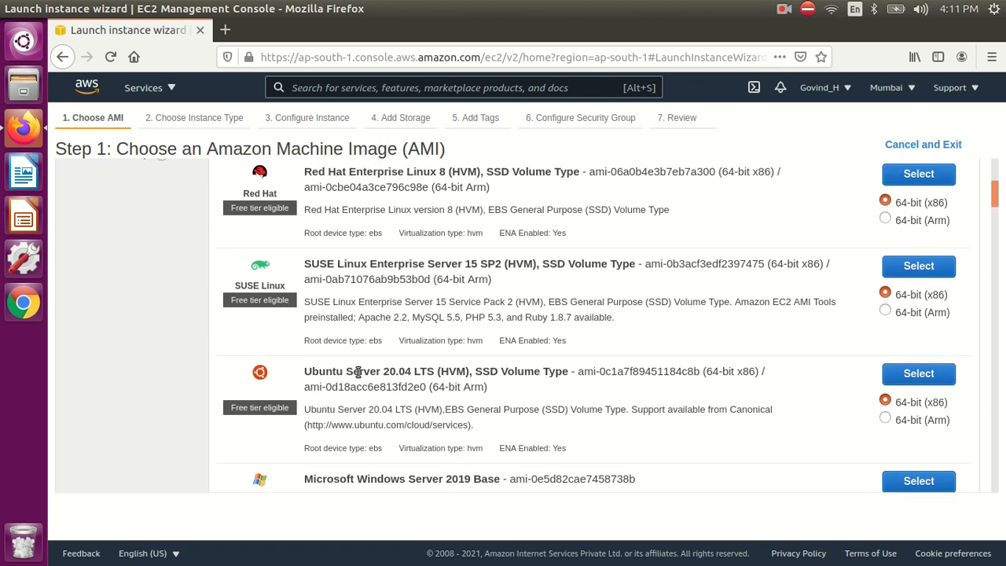
click(926, 374)
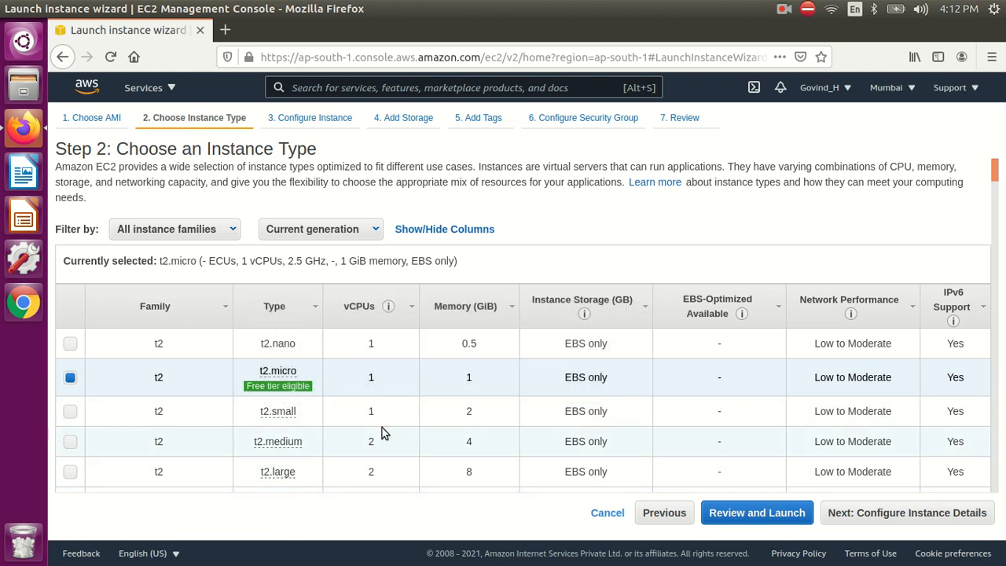
Skip ahead to Add Storage and set the root volume size to 10 GiB
click(838, 512)
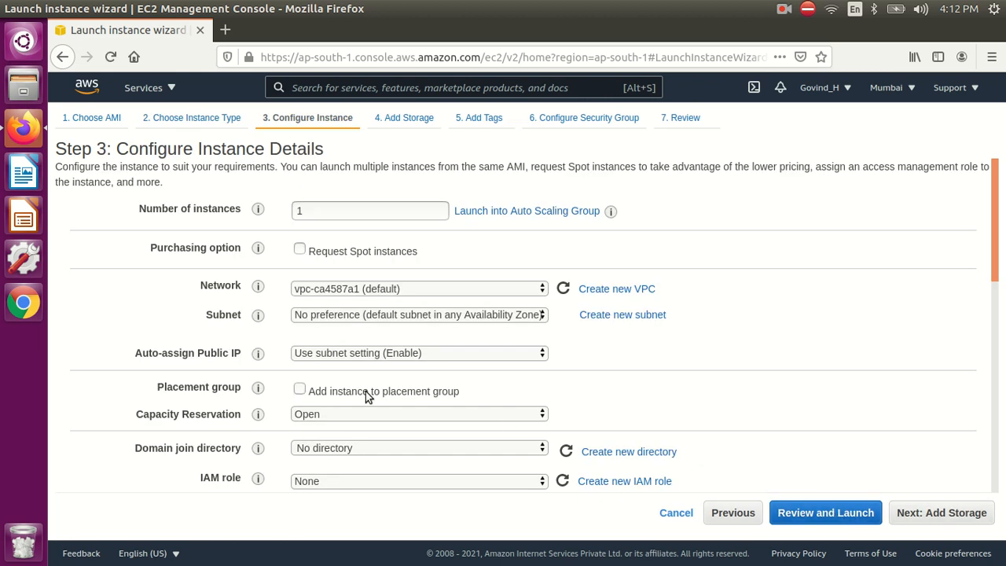
click(404, 119)
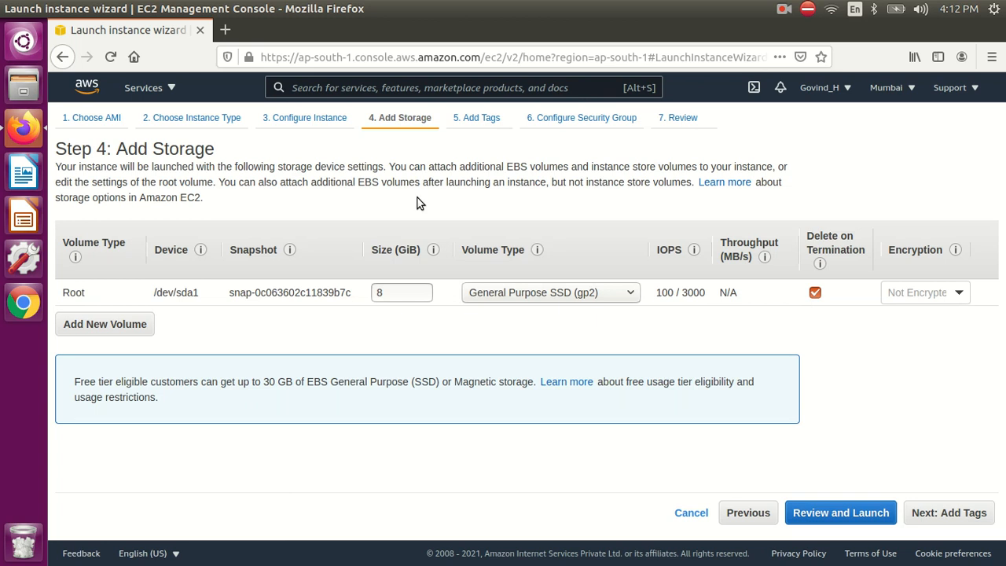
double_click(388, 293)
key(BackSpace)
text(10)
Assign the existing default security group sg-ae5707d3 and go to Review and Launch
click(469, 117)
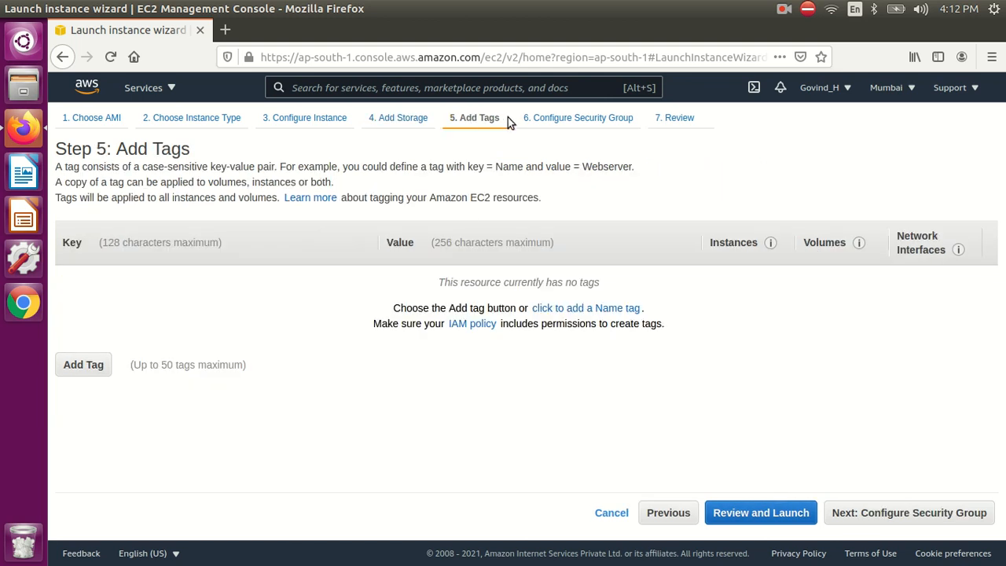
click(573, 117)
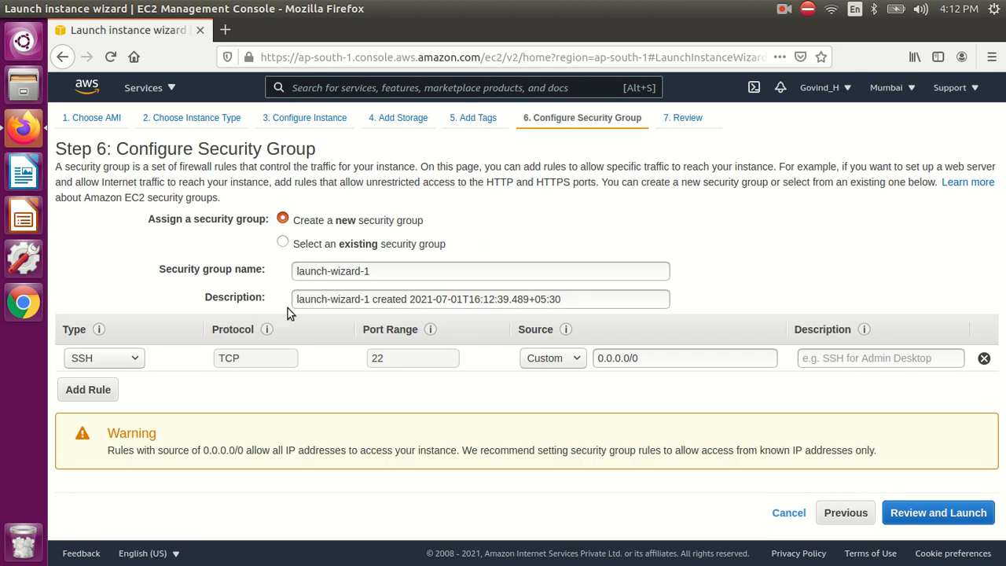
click(283, 244)
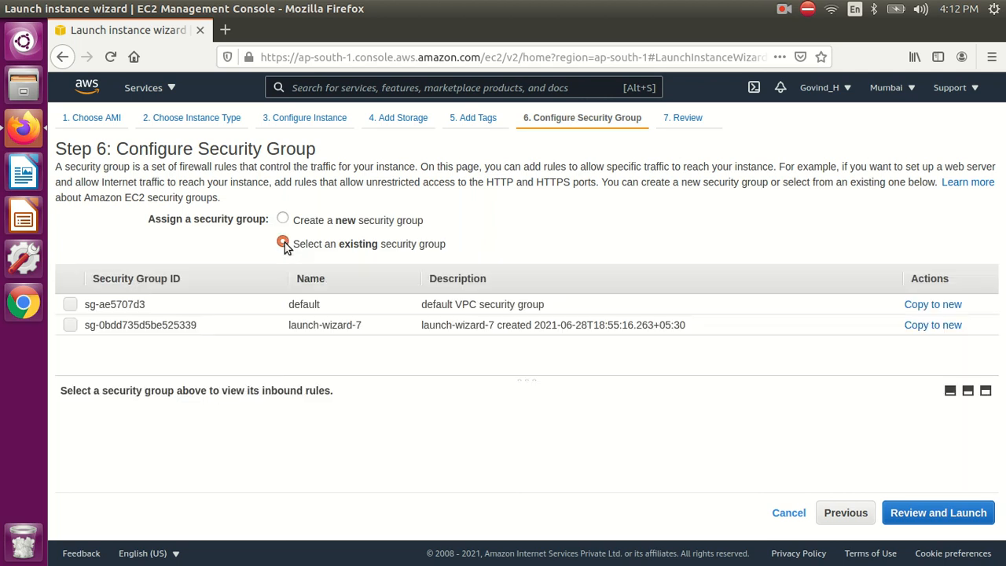
click(71, 304)
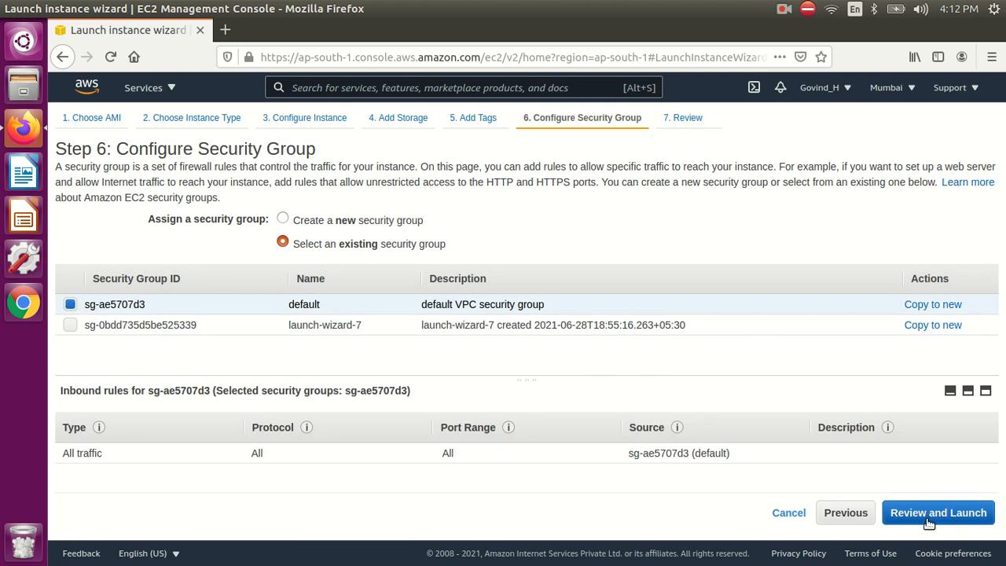
click(957, 514)
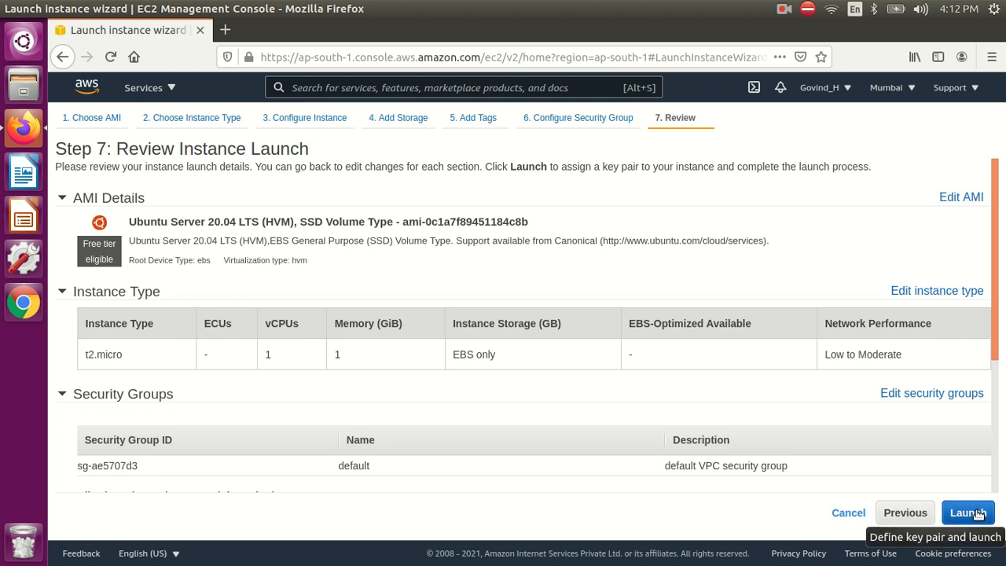
In the key pair dialog, choose an existing key pair and select Govind11
click(977, 513)
click(369, 396)
click(370, 396)
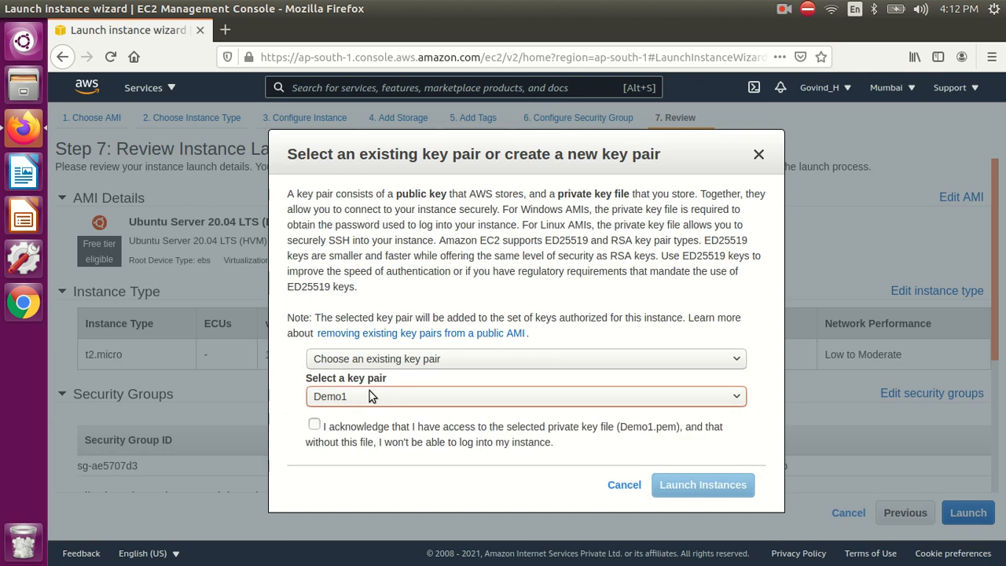
click(377, 358)
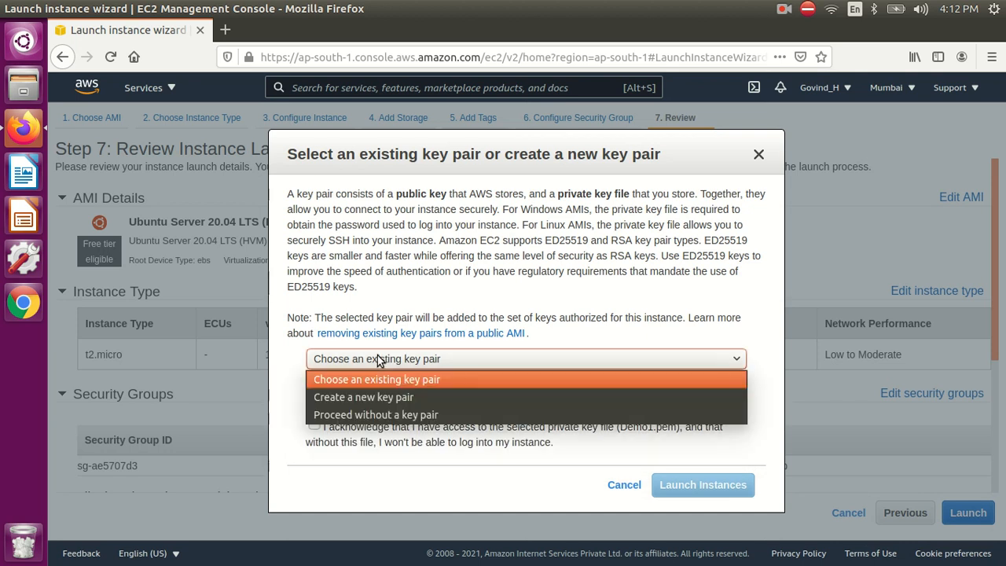
click(394, 397)
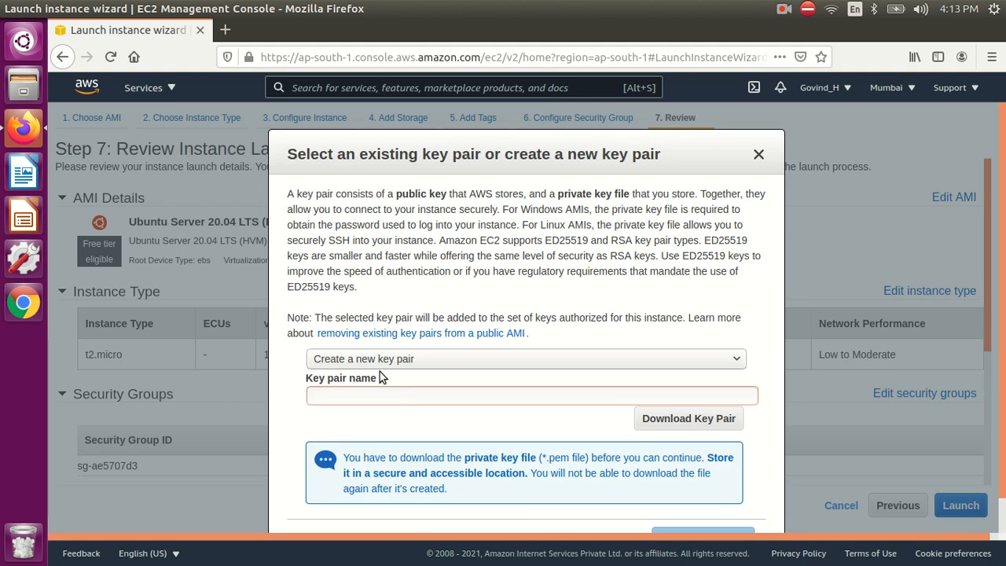
click(378, 359)
click(380, 379)
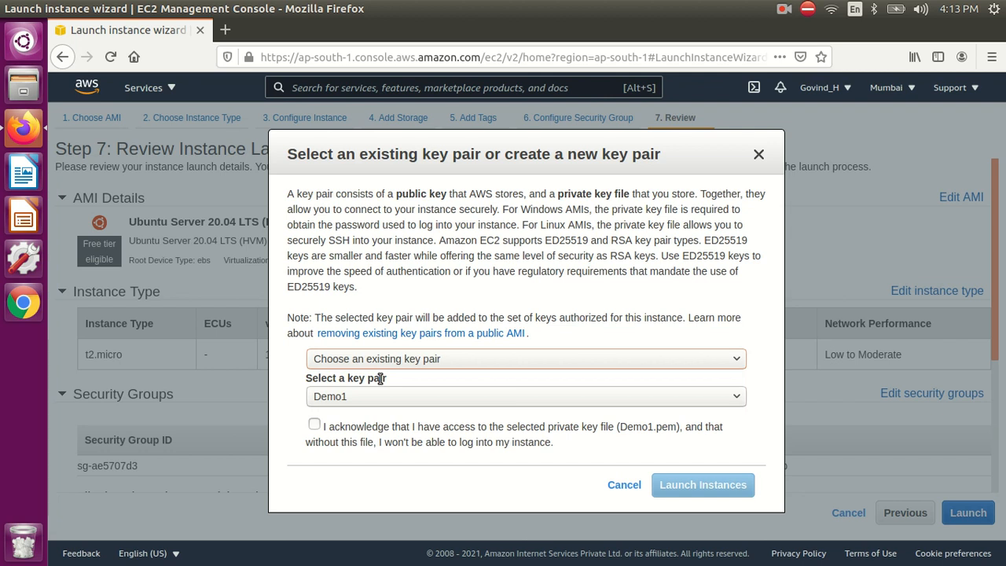
click(374, 394)
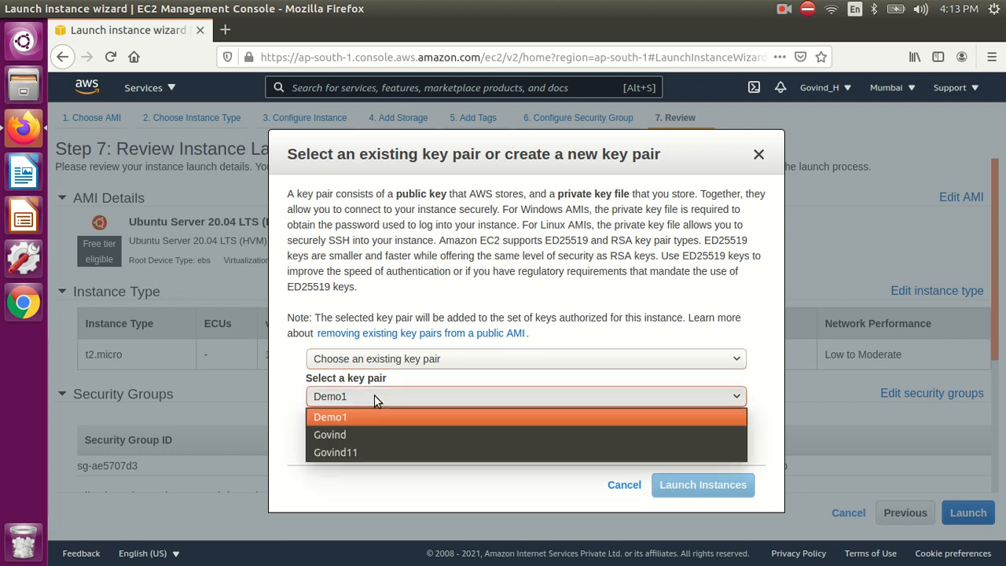
click(353, 456)
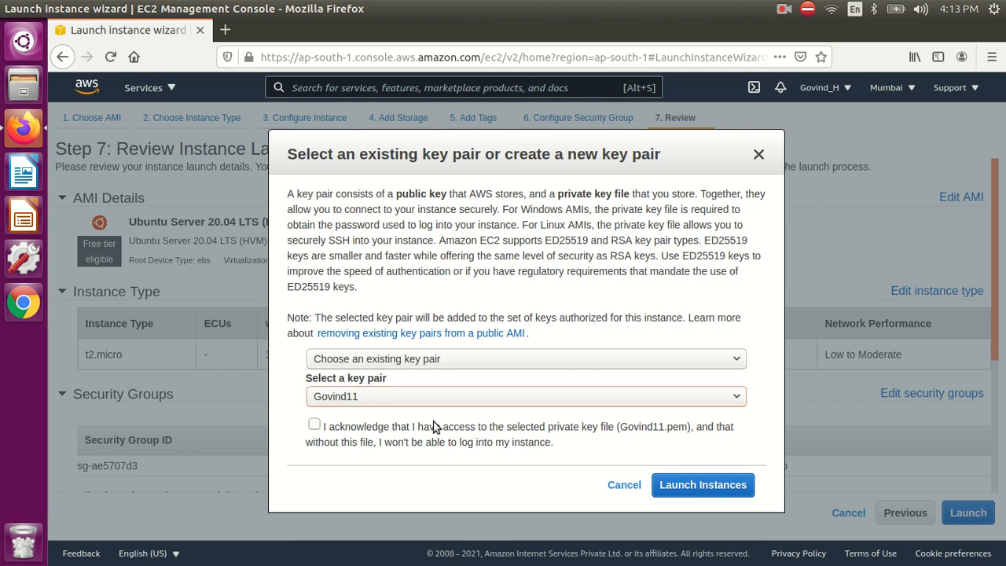
Acknowledge having the Govind11.pem private key file and launch the instance
click(313, 427)
click(345, 395)
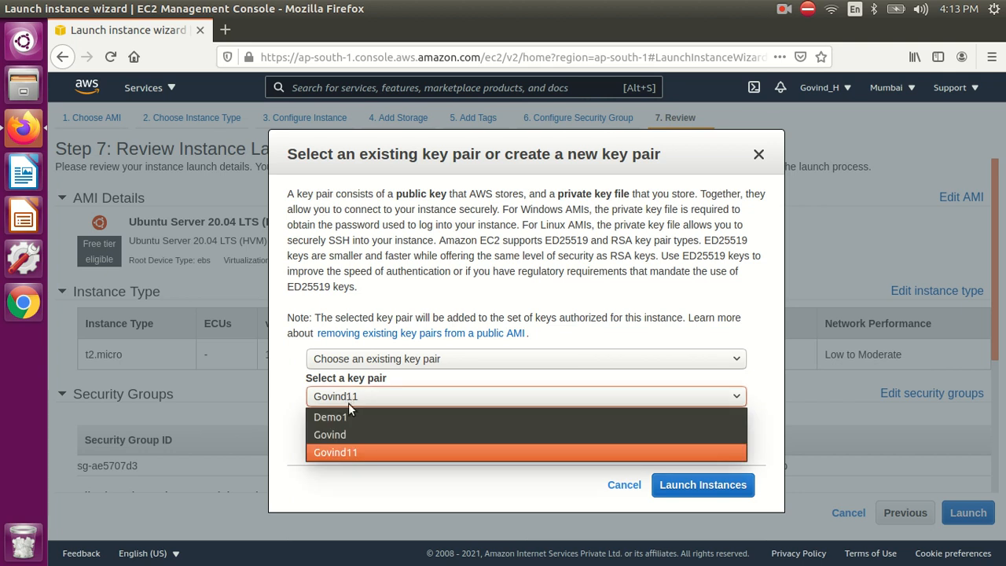
click(335, 452)
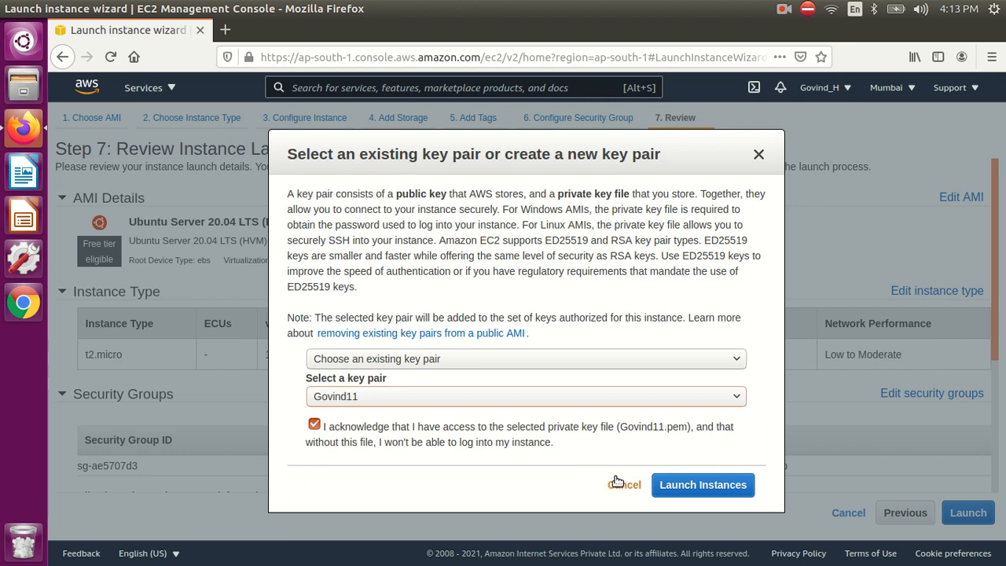
click(674, 486)
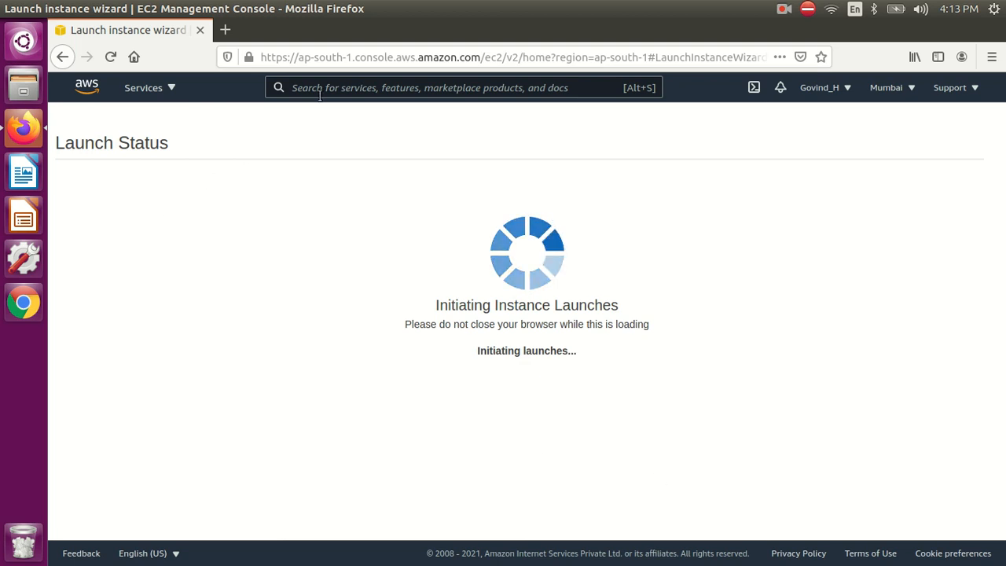
Go to the EC2 Instances list from the launch confirmation page
click(345, 84)
click(342, 152)
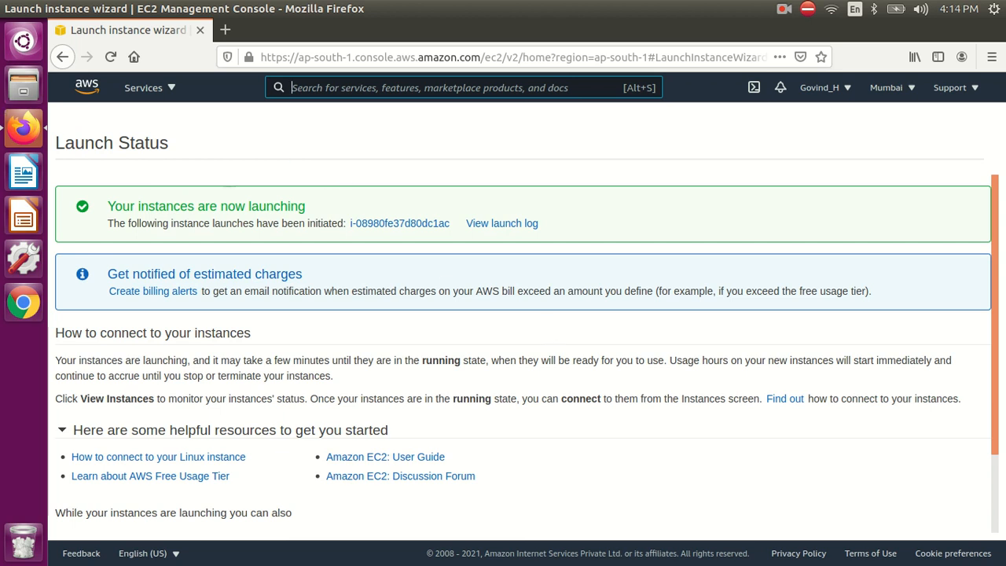
scroll(997, 428, down, 3)
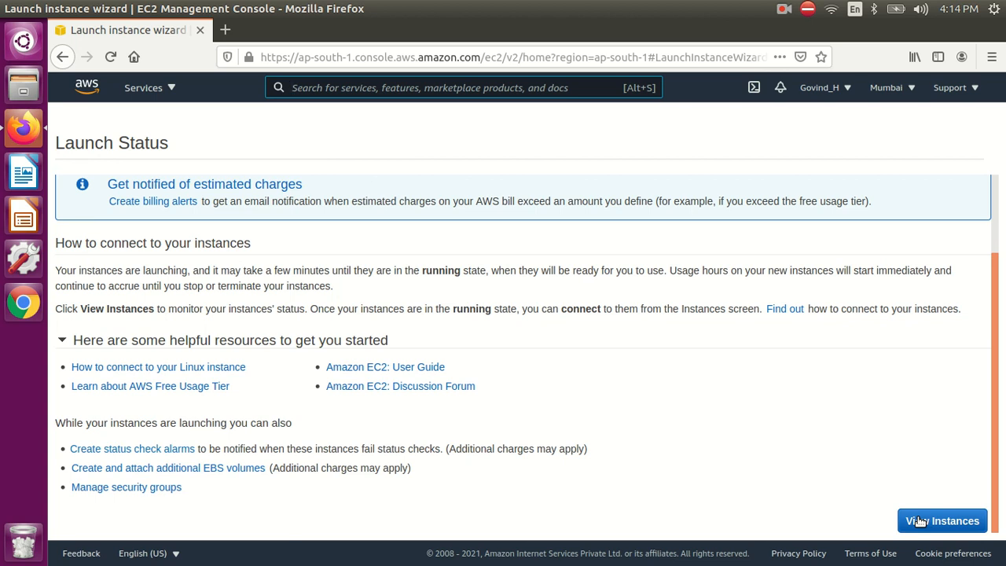
click(920, 521)
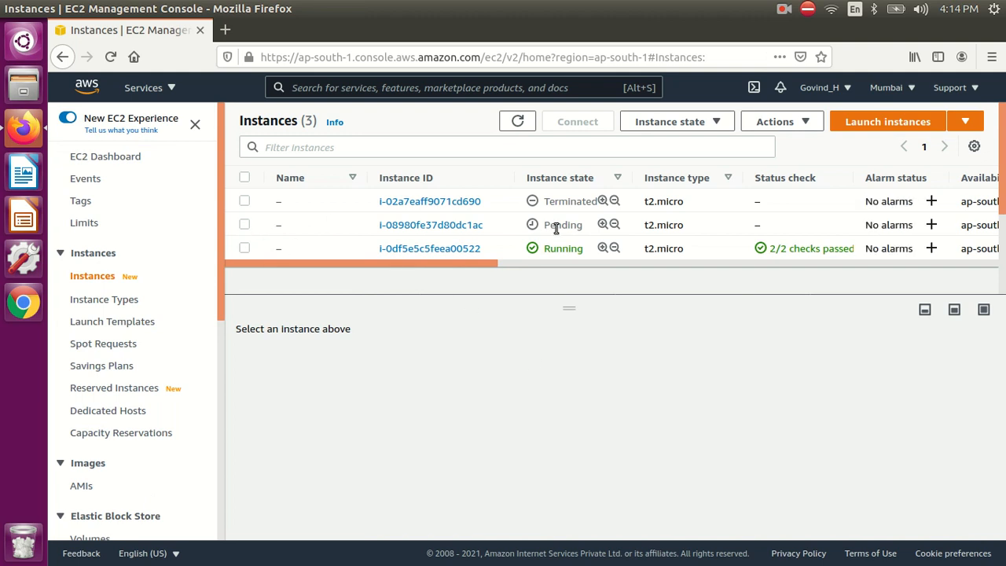
Select the new t2.micro instance, refresh until it shows Running, and copy its public IPv4 address
click(244, 225)
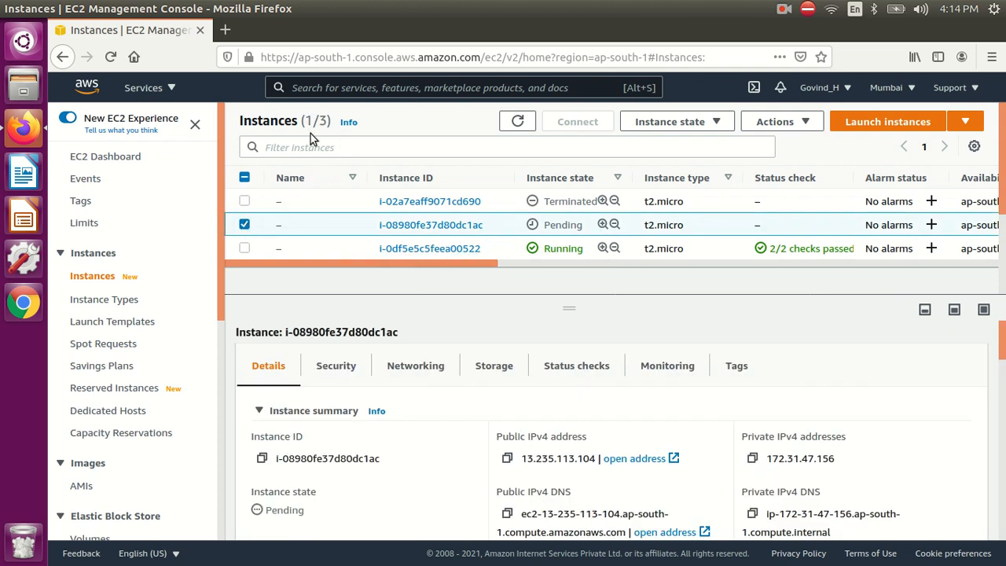
click(111, 63)
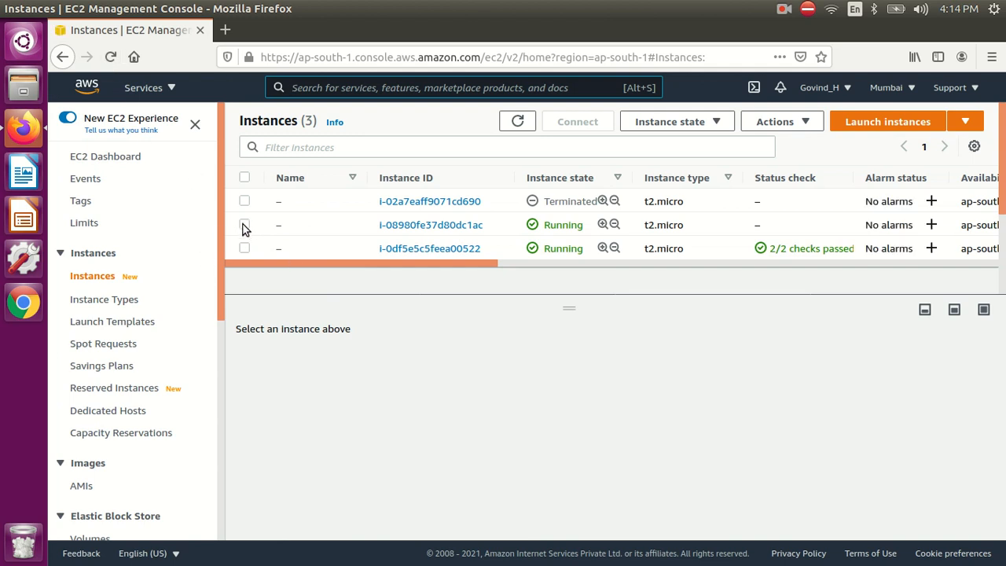
click(244, 225)
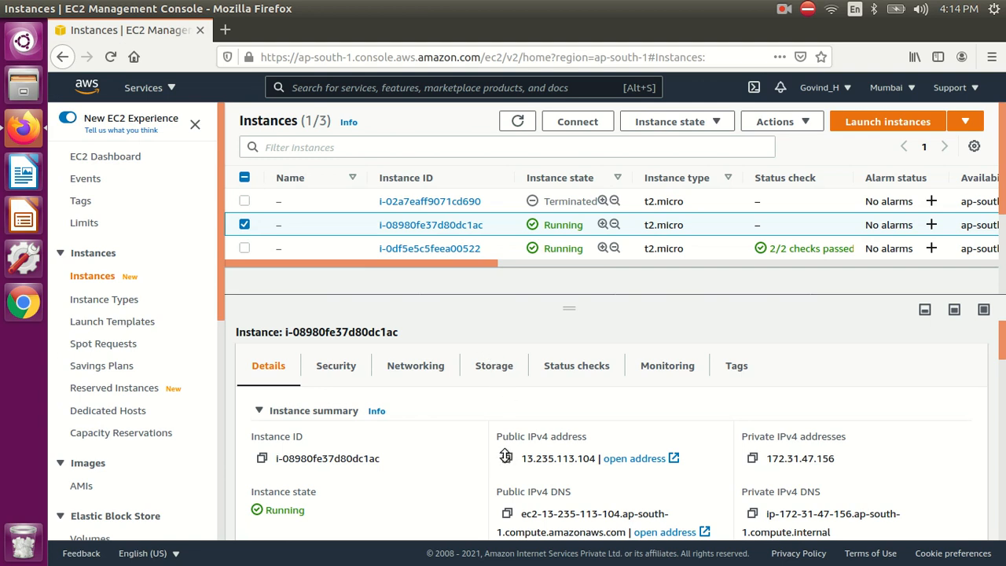
click(507, 459)
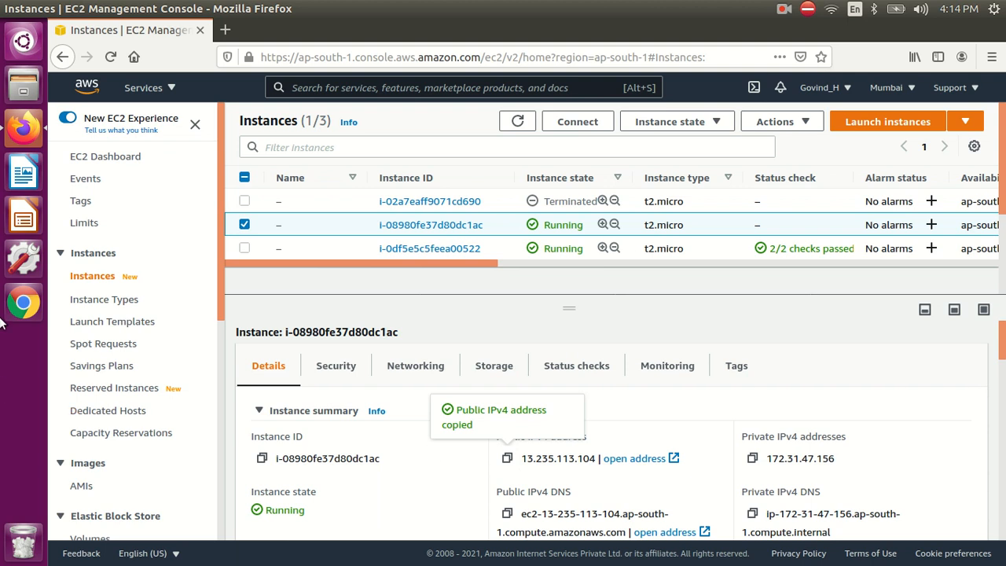
Open Terminal, change into the Downloads folder and list its files
click(25, 52)
text(ter)
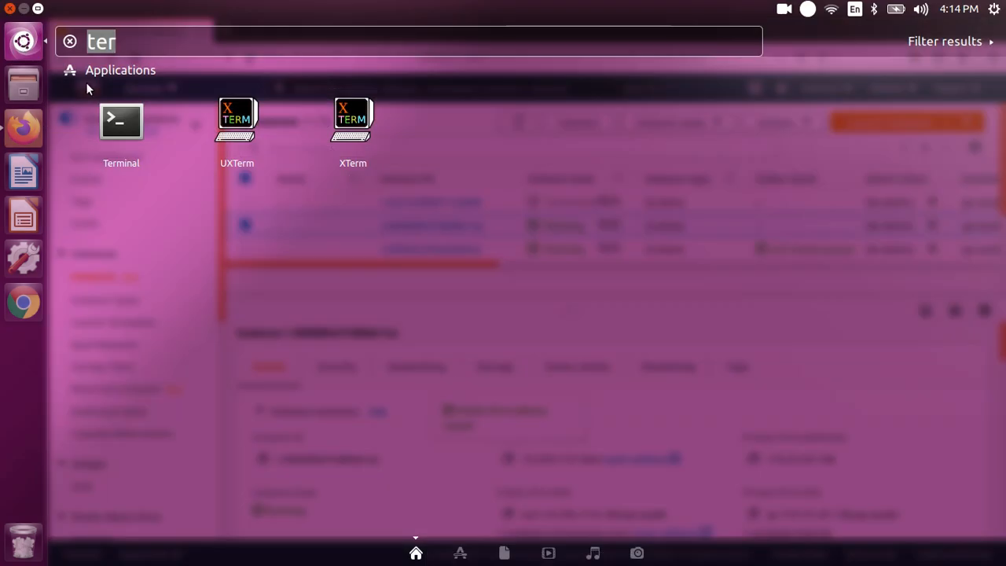
click(124, 124)
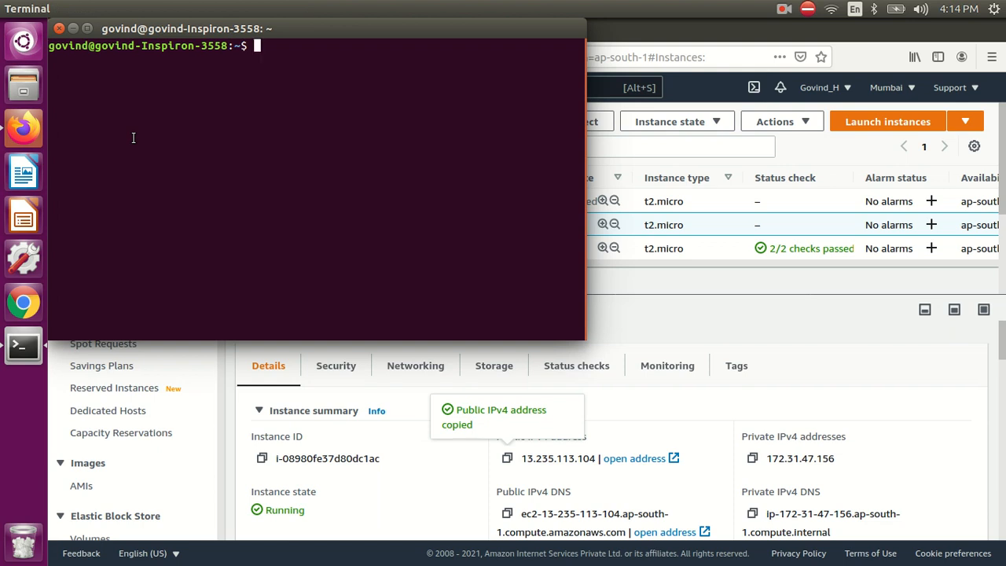
text(cd Downloads)
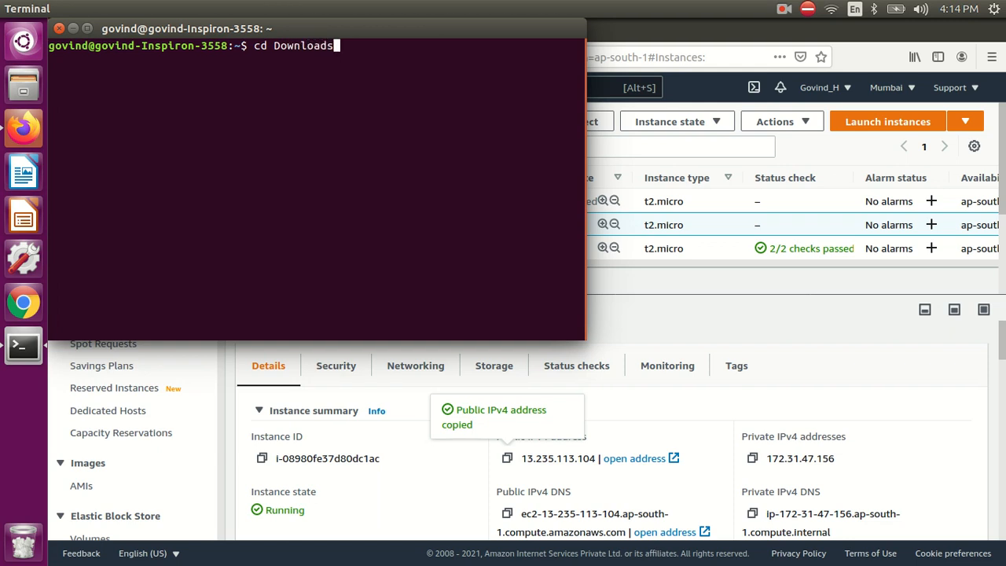
key(Return)
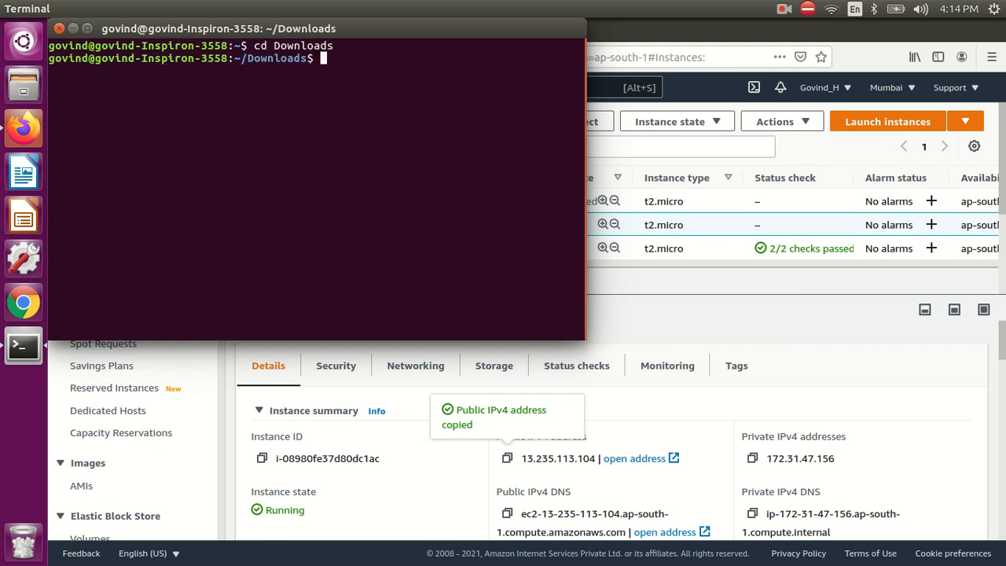
text(ls)
key(Return)
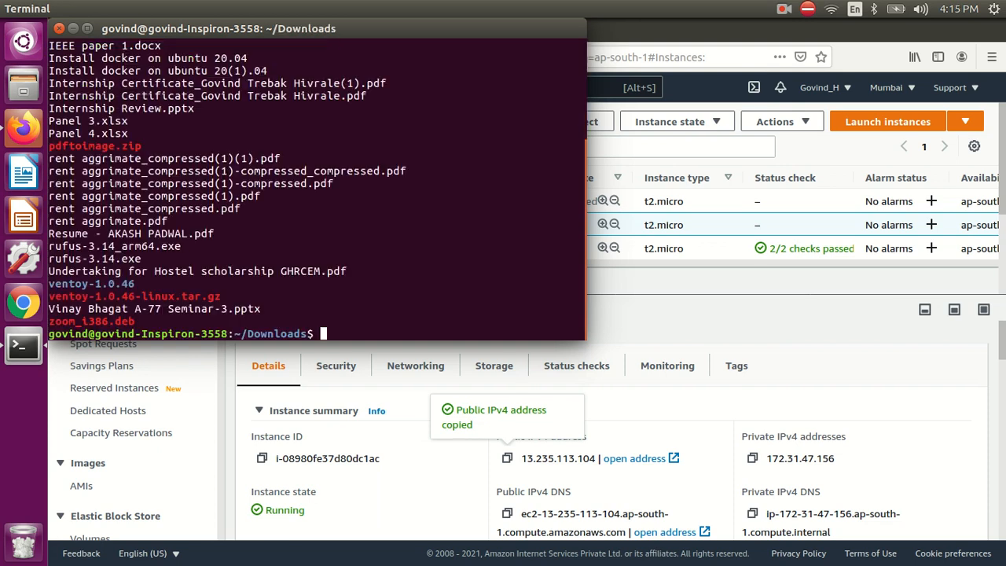
double_click(93, 30)
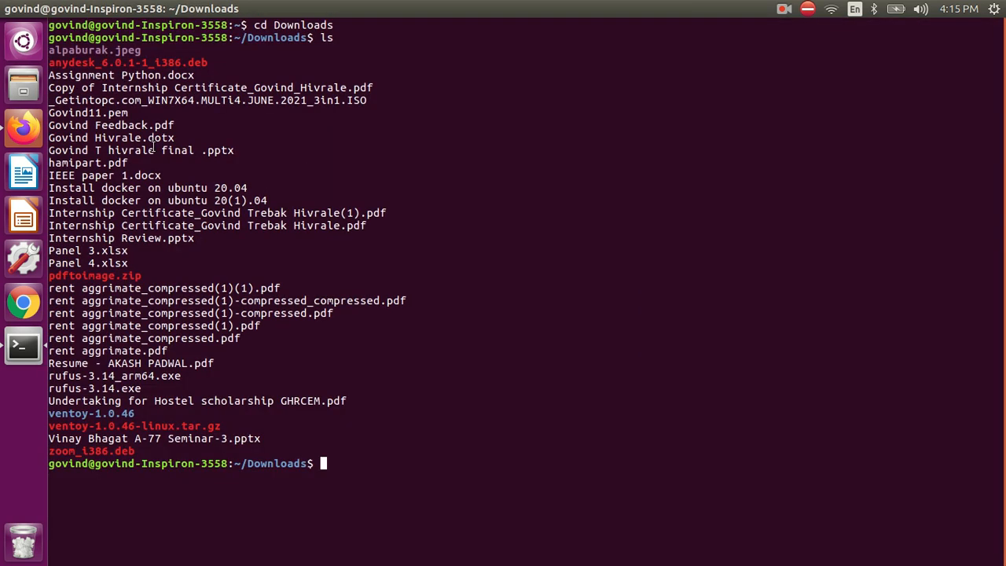
triple_click(79, 116)
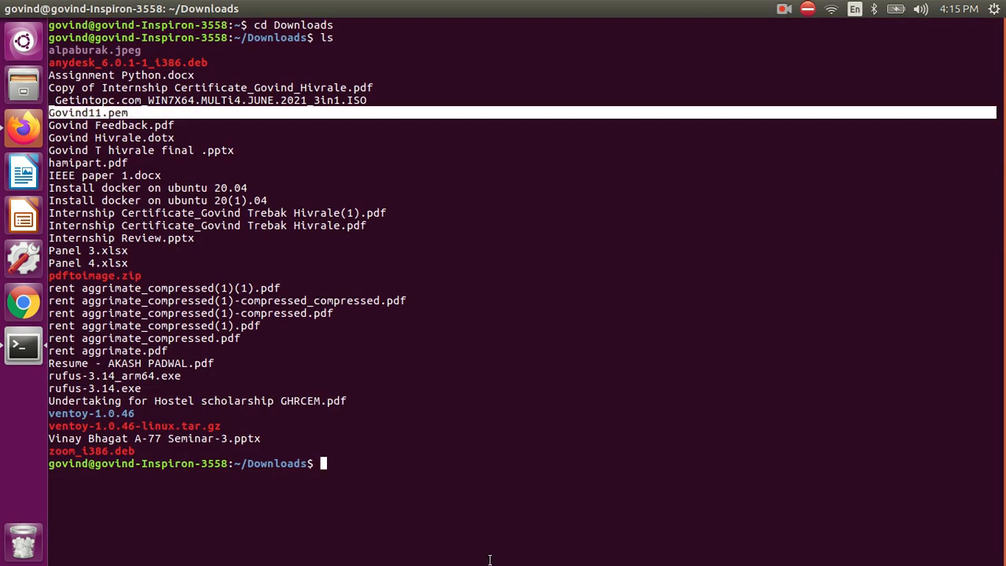
click(353, 479)
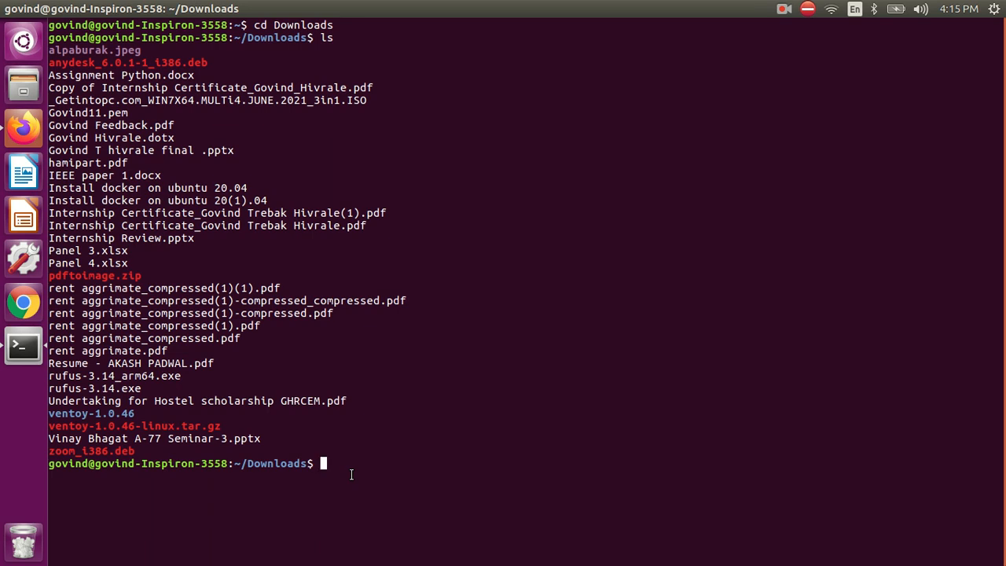
text(ssh -i "")
key(Left)
text(Govind11)
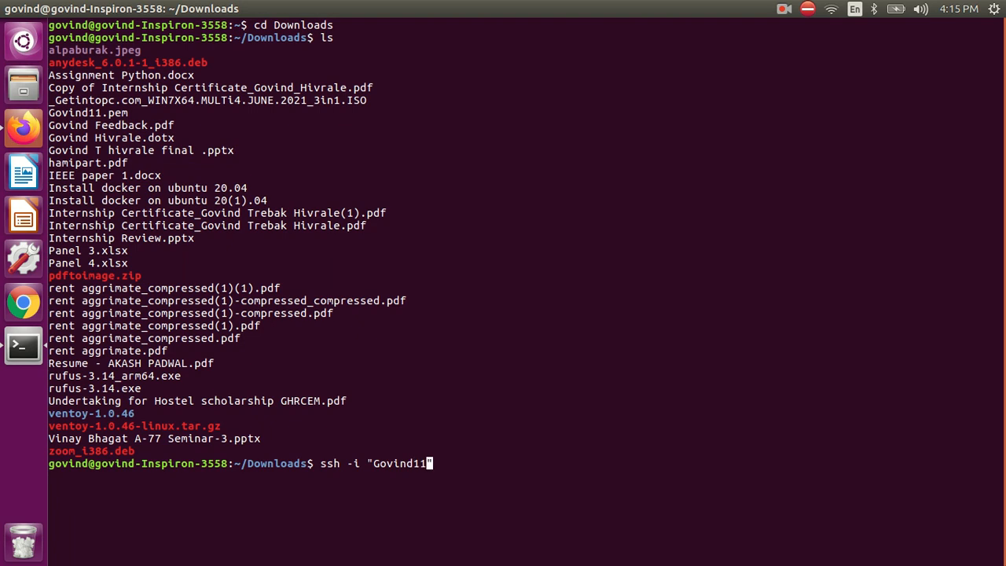
text(.pem)
key(Right)
text(ubuntu@)
key(ctrl+shift+v)
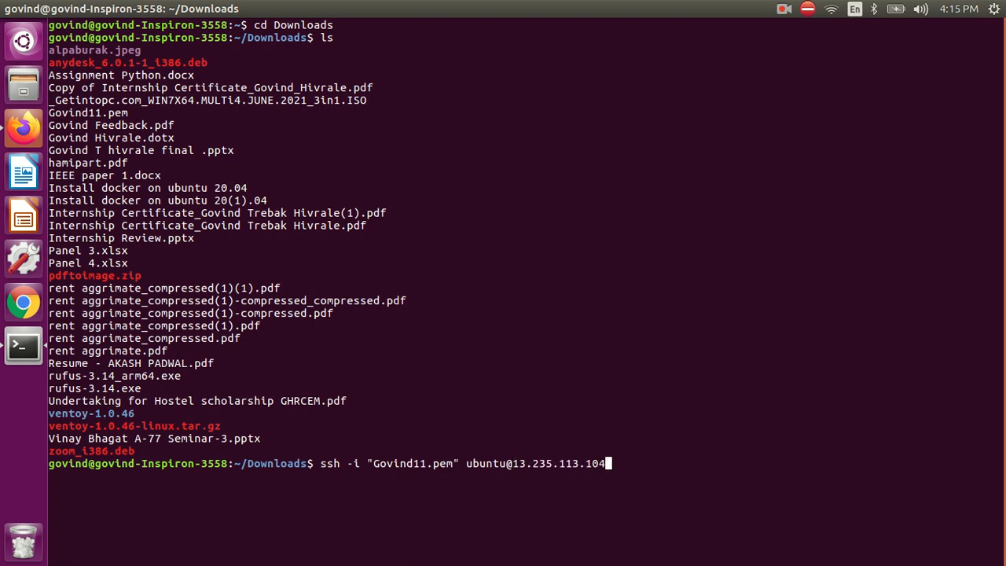
key(Return)
click(22, 127)
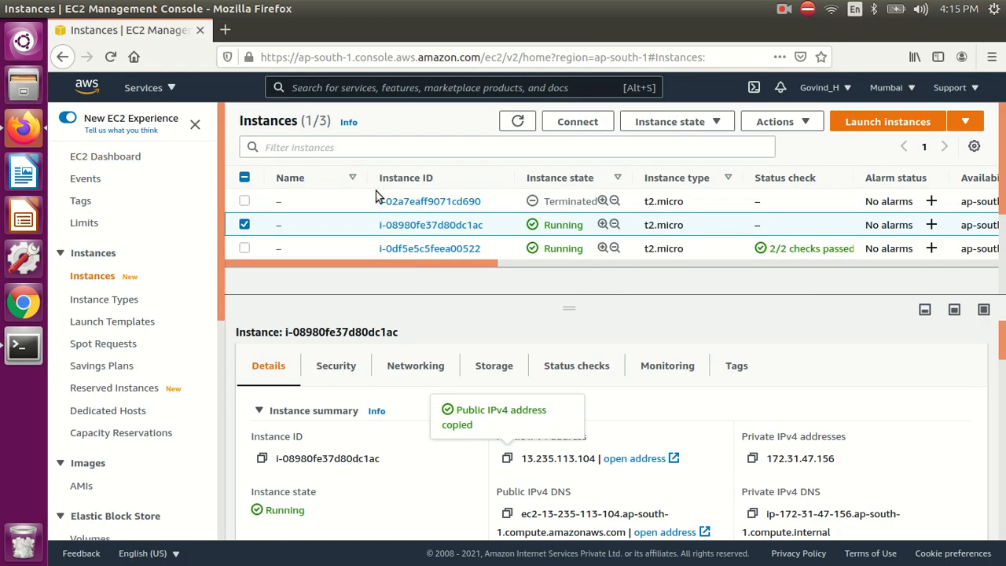
Reload the Instances page, reselect the instance, and copy public IPv4 13.235.113.104 again
click(114, 58)
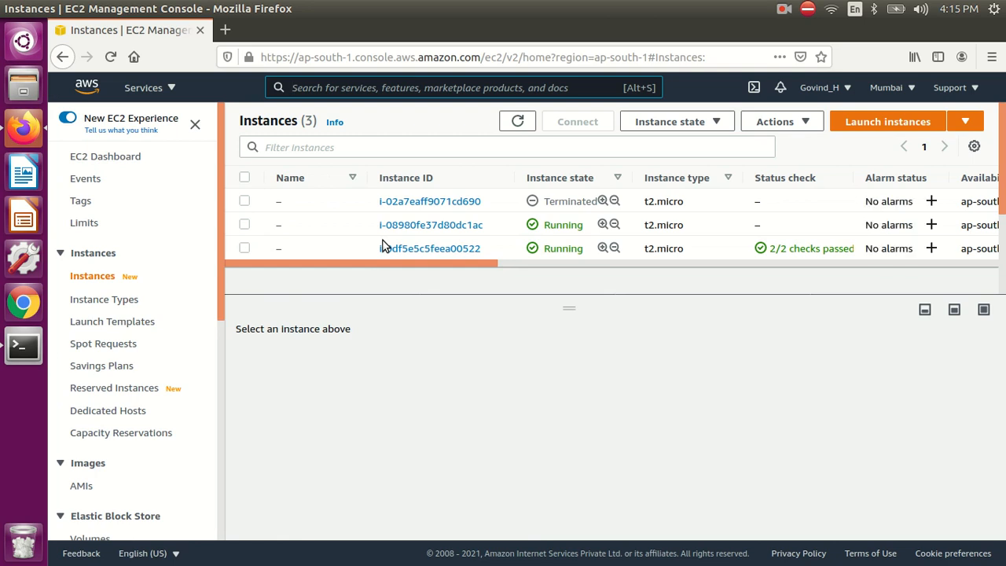
click(244, 225)
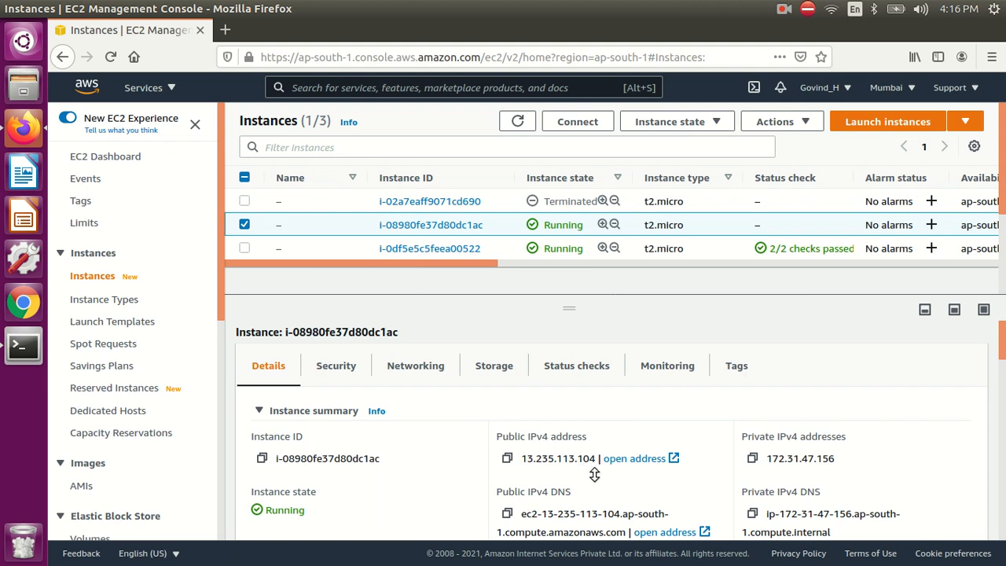
click(506, 459)
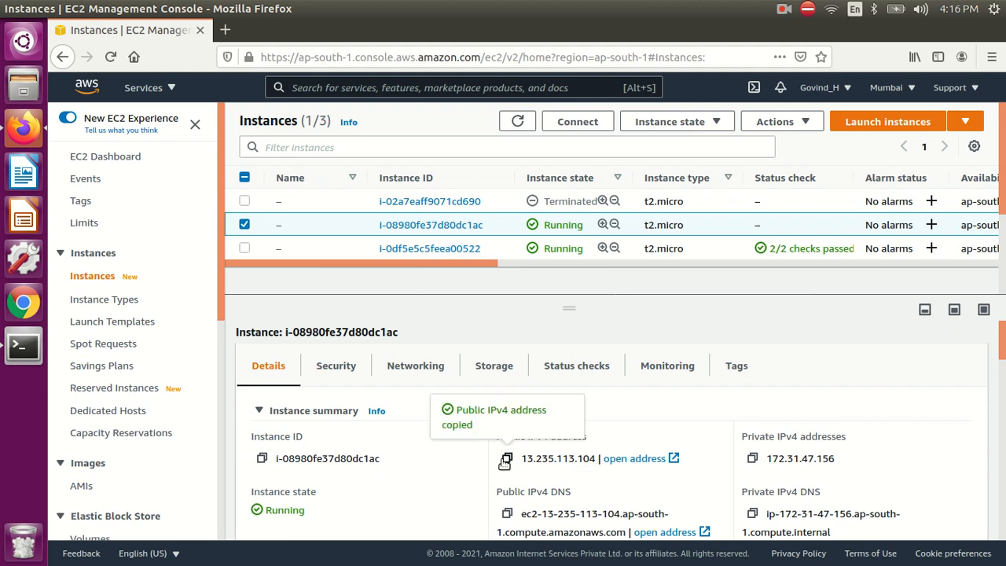
click(8, 353)
key(Return)
key(ctrl+z)
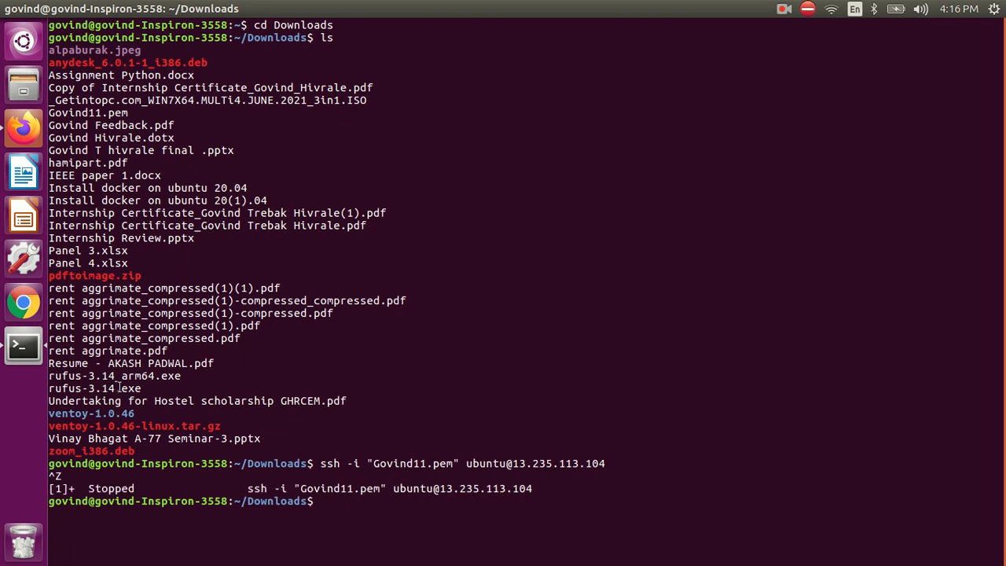
key(Up)
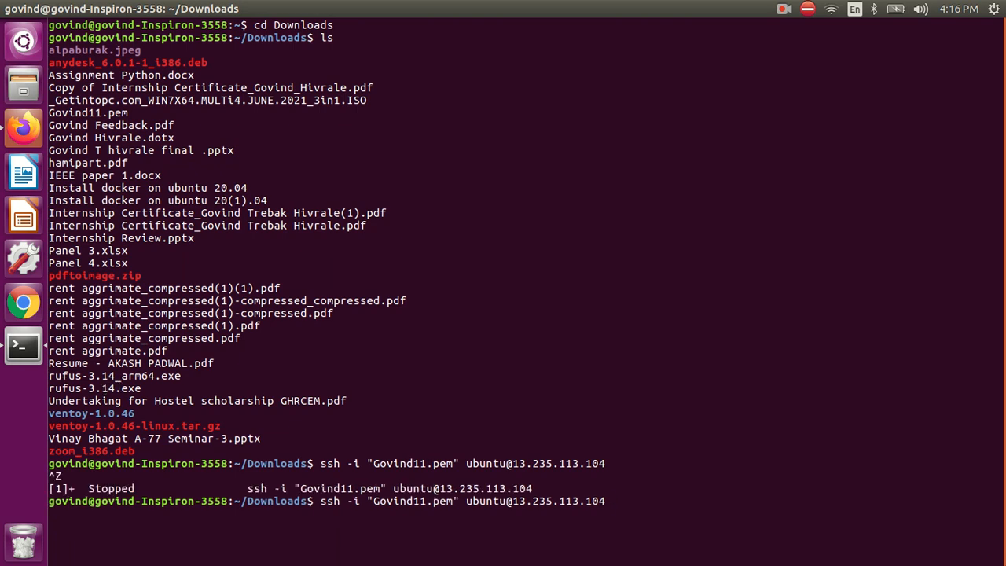
key(Return)
click(783, 9)
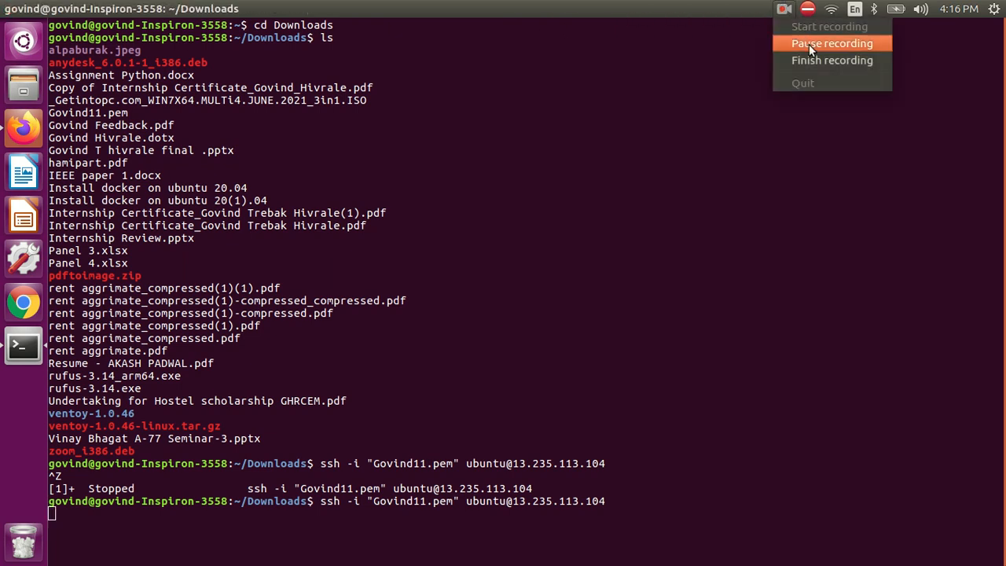
click(831, 43)
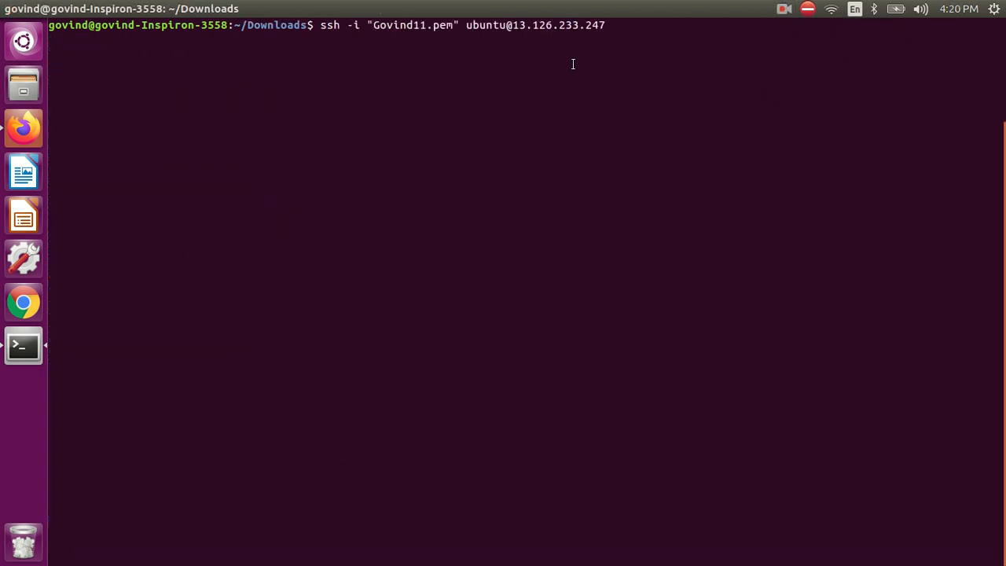
key(Return)
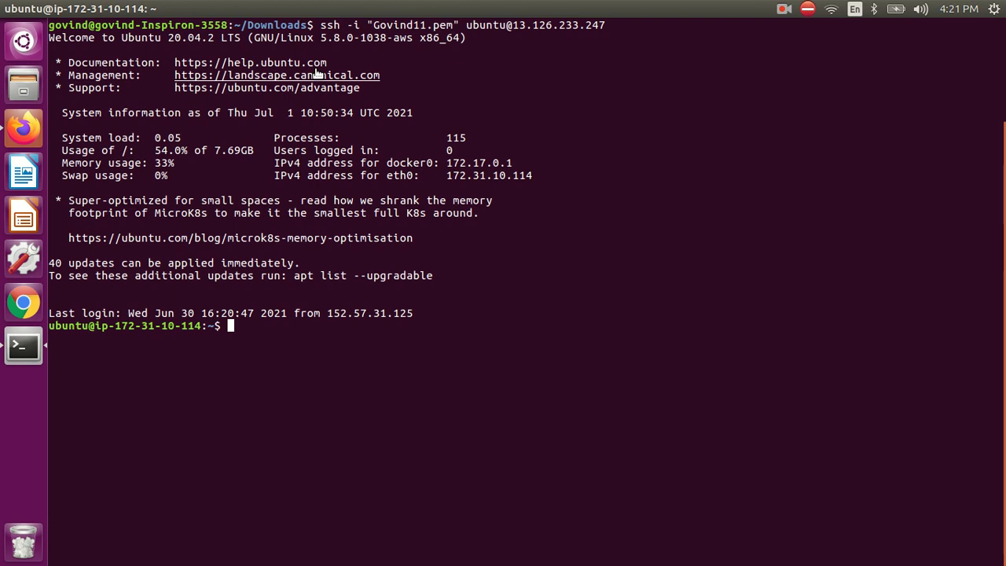
click(781, 10)
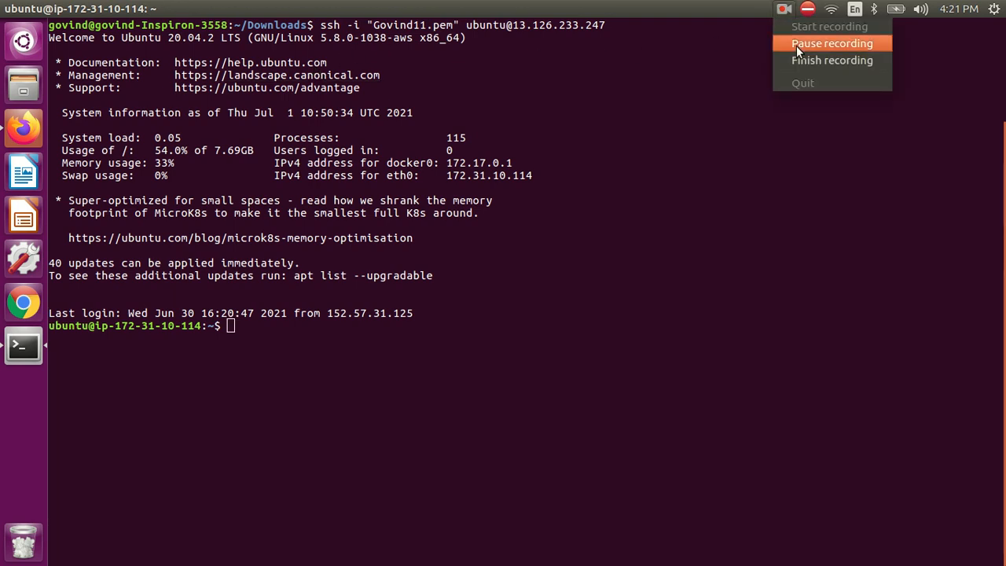